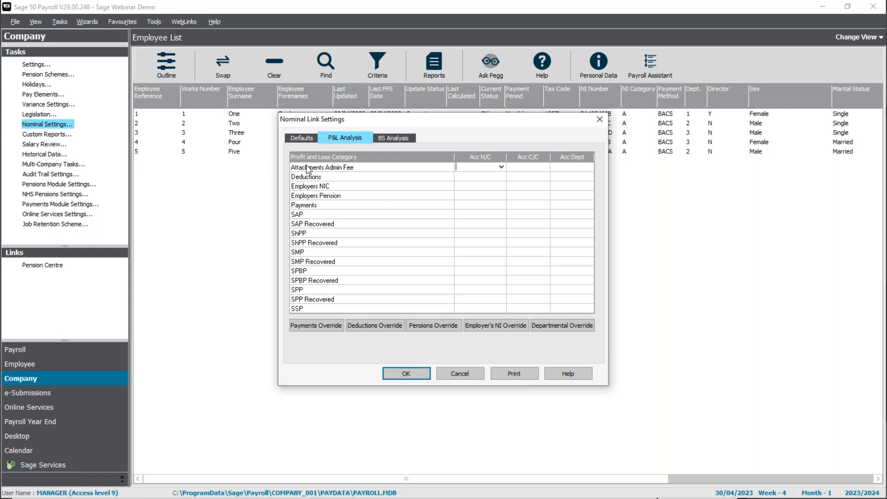
Return from BS Analysis to the Defaults tab and keep Sage 50 Accounts as the accounts software
click(389, 138)
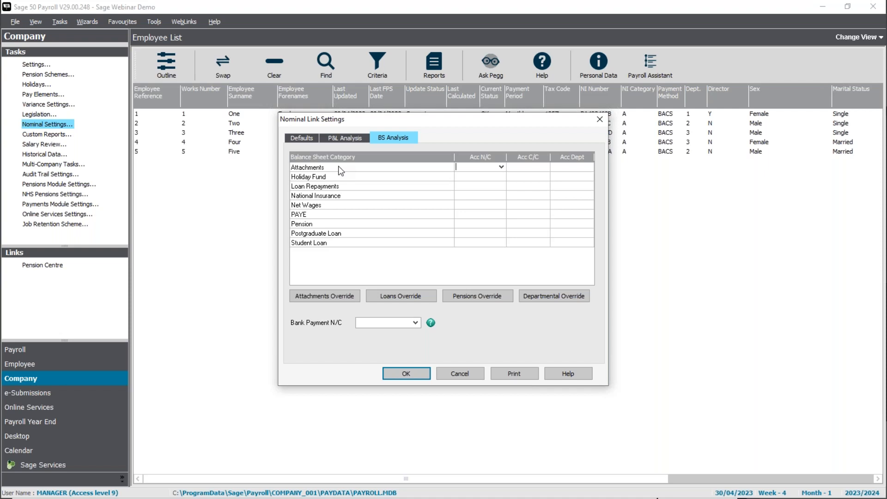
click(299, 136)
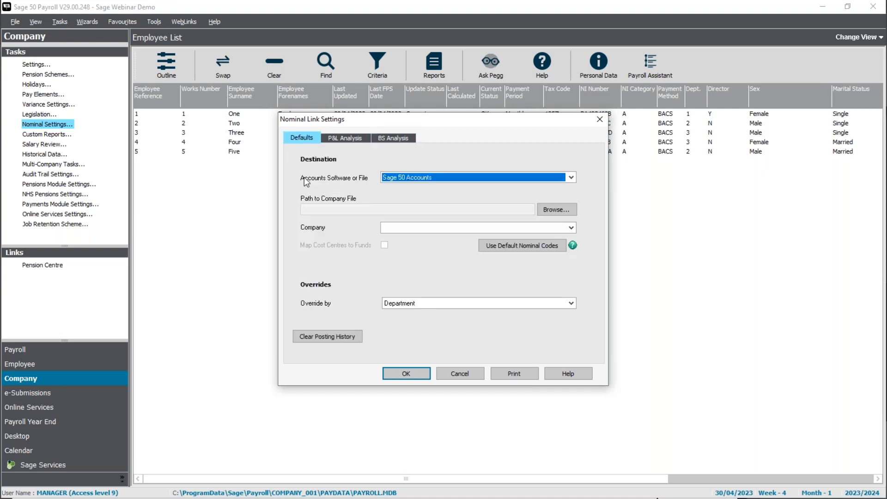
click(471, 179)
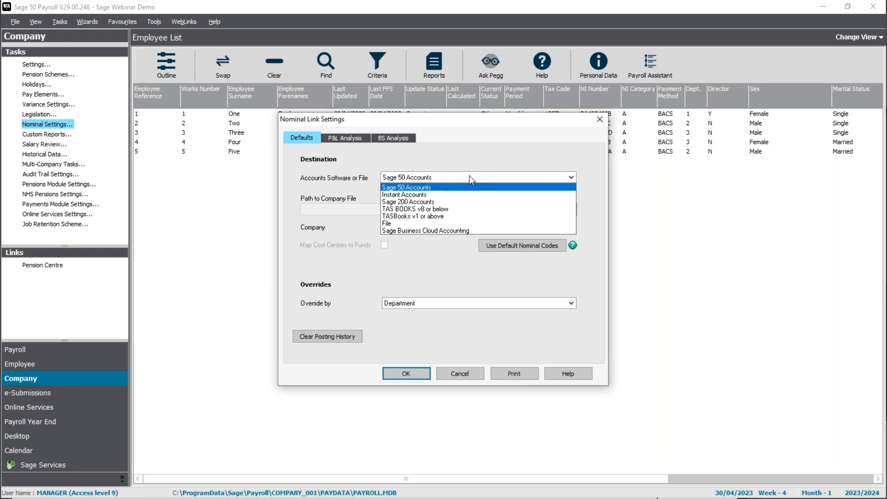
click(470, 176)
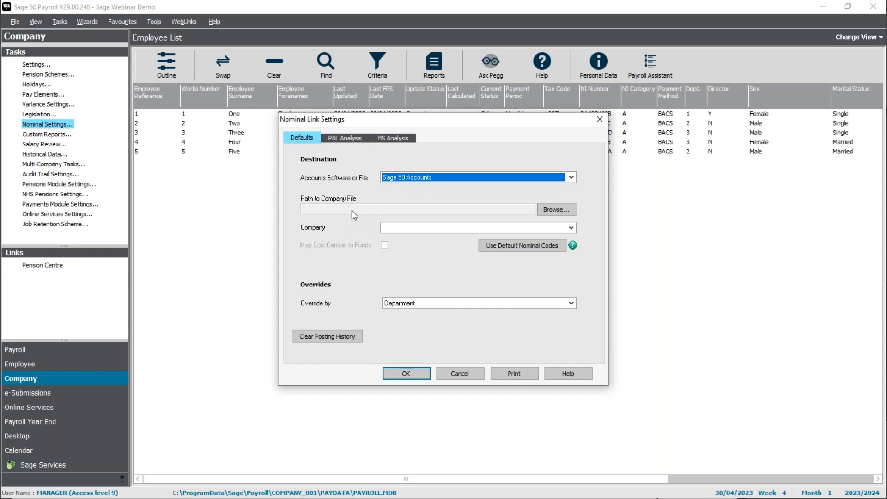
click(569, 215)
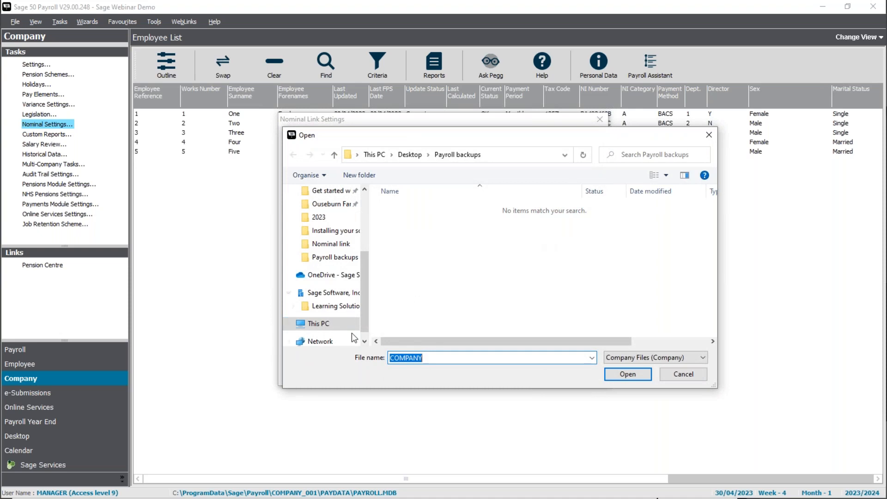
Select the COMPANY file in C:\ProgramData\Sage\Accounts\2023 as the company data file
click(318, 323)
scroll(452, 326, down, 2)
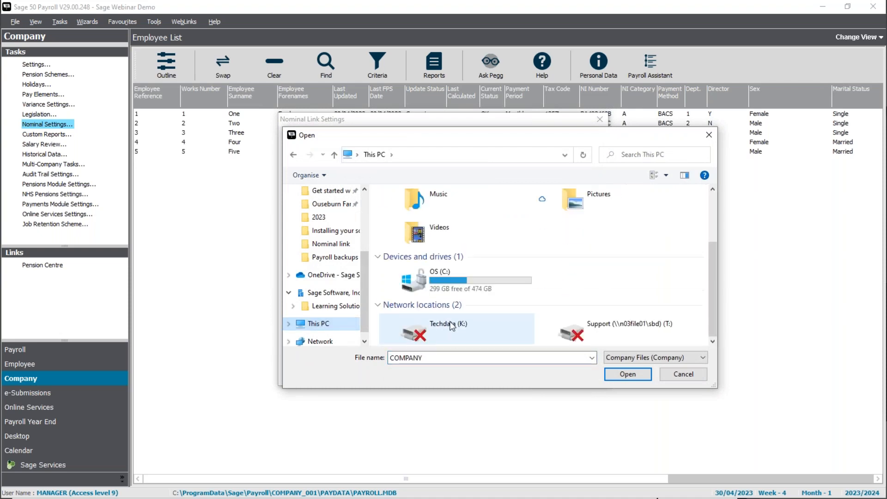
double_click(455, 286)
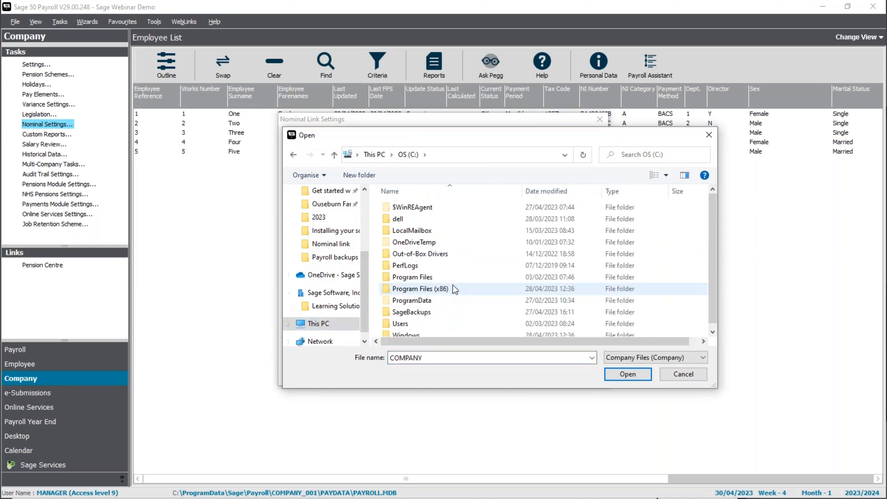
double_click(429, 301)
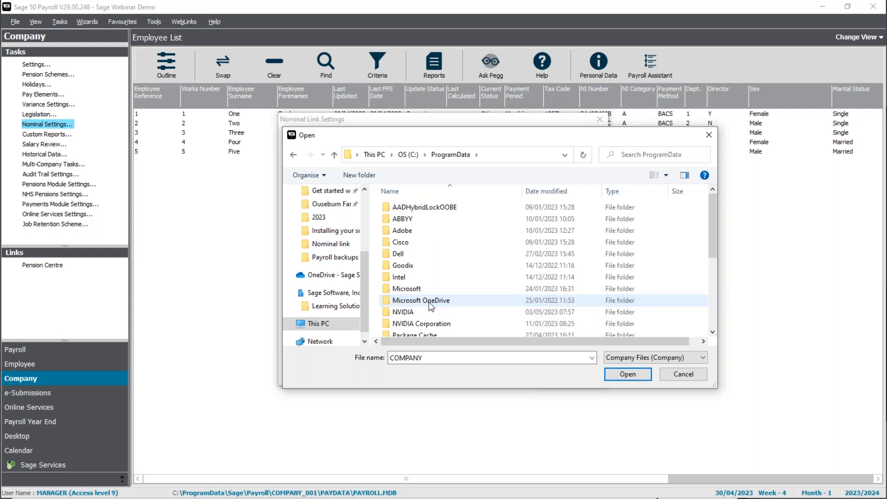
scroll(429, 301, down, 3)
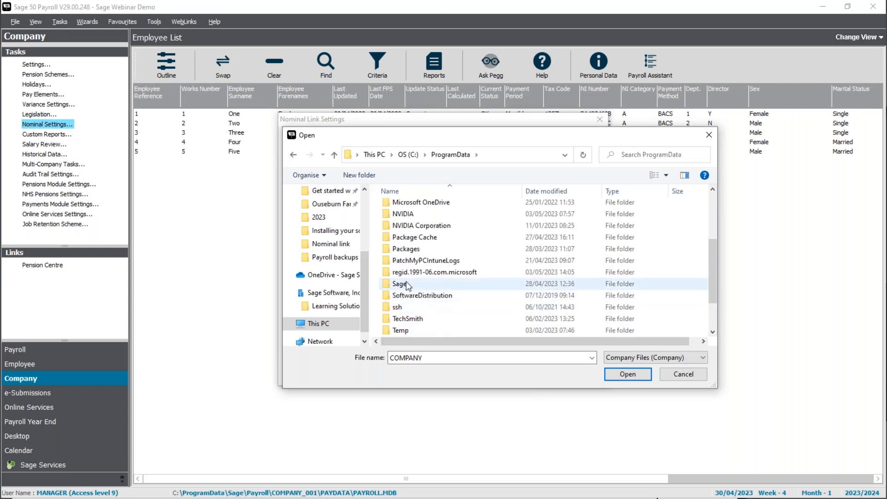
double_click(406, 283)
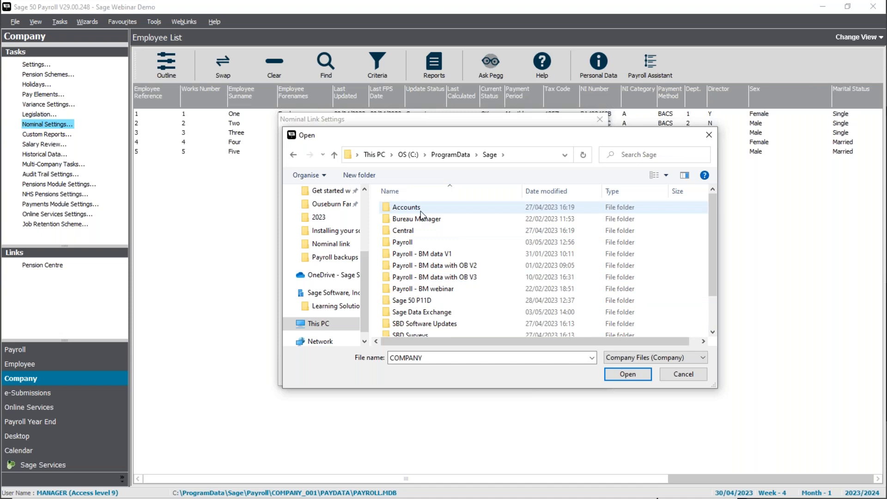
double_click(407, 208)
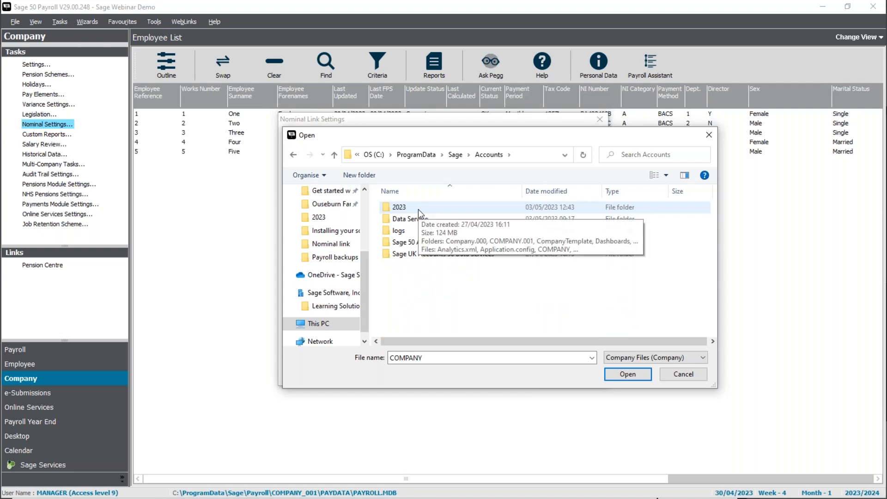
double_click(419, 211)
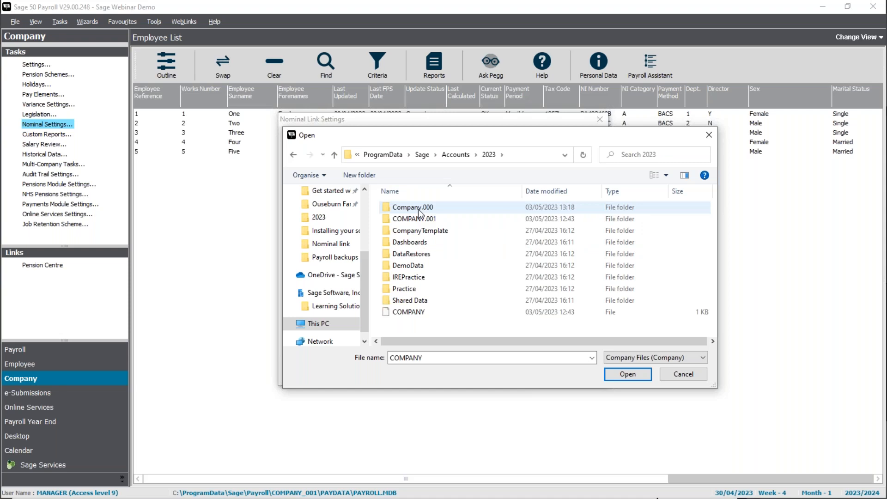
click(418, 314)
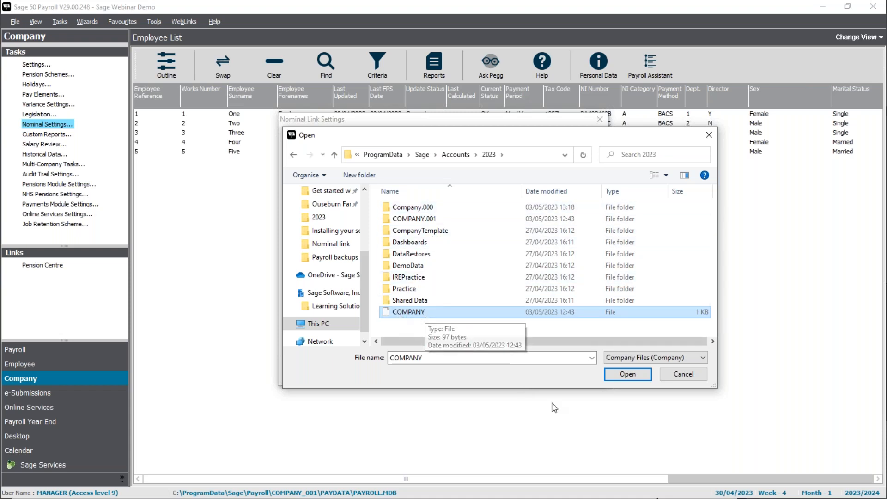
click(624, 375)
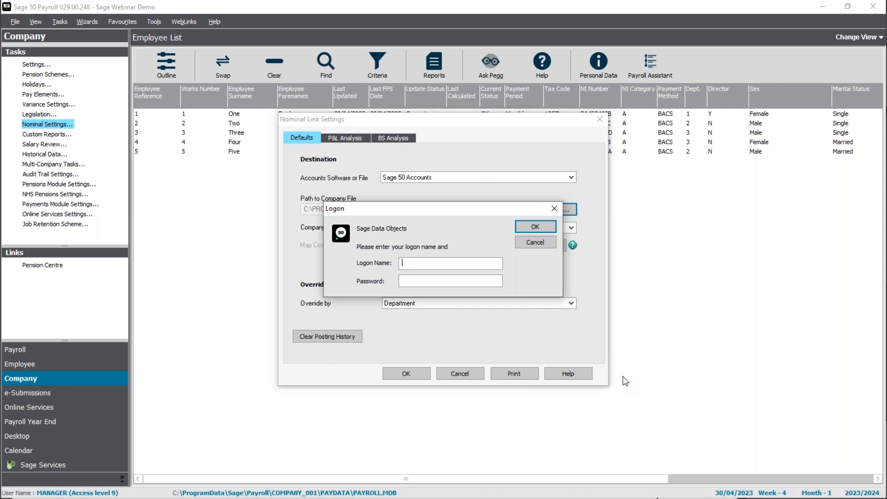
Log on to the Sage Data Objects accounts data with the user's logon name and password
text(duncan)
key(Tab)
text(**)
key(Return)
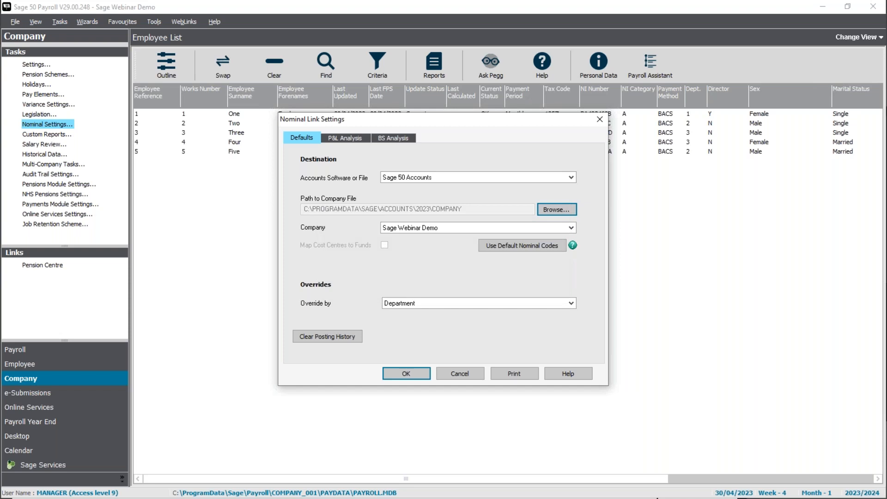
Keep Sage Webinar Demo as the linked company
click(572, 228)
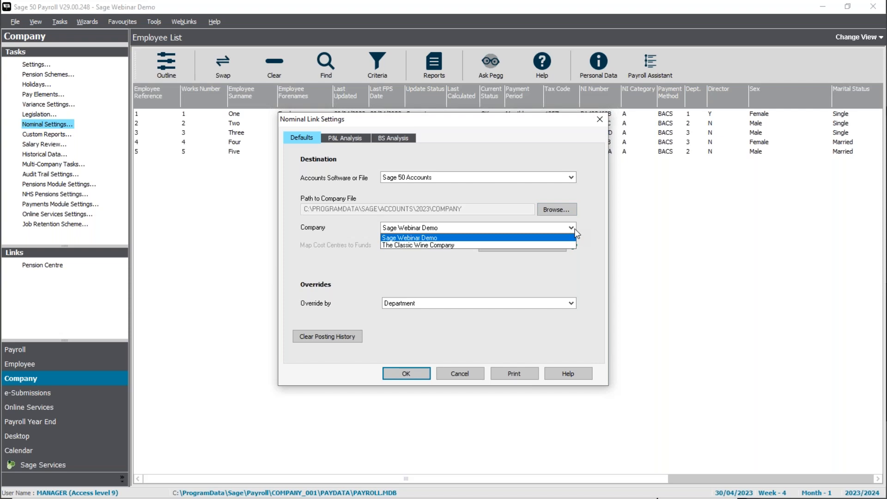
click(576, 232)
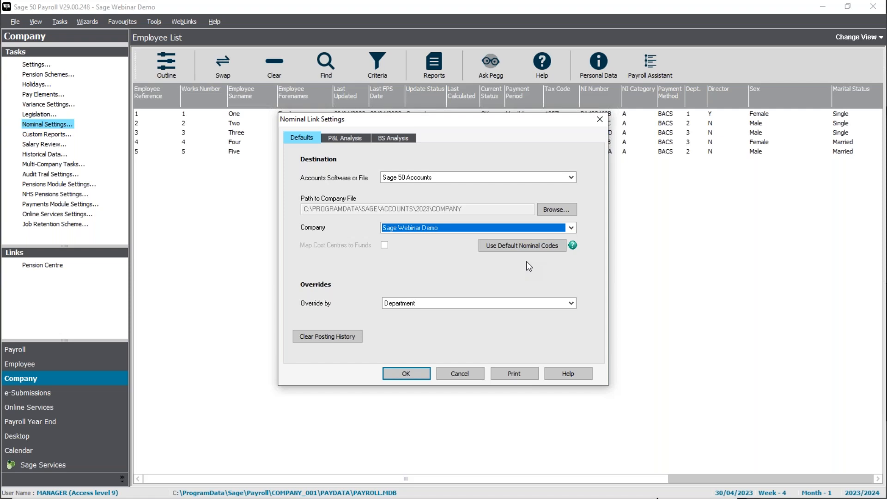
click(476, 305)
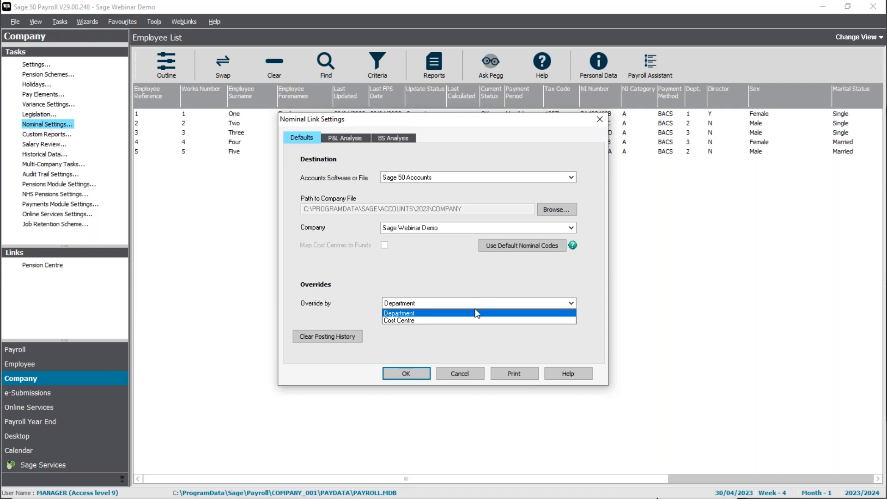
Choose Department for overrides, look over the P&L and BS Analysis tabs, then return to Defaults
click(467, 314)
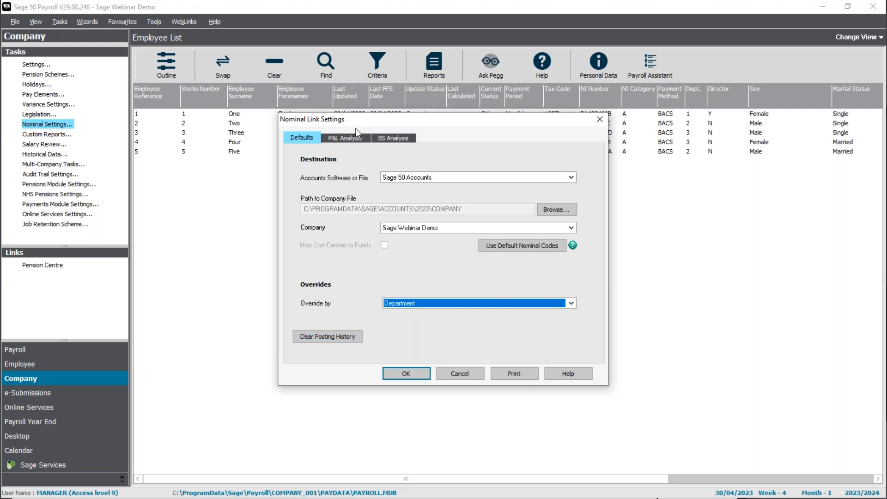
click(344, 138)
click(393, 137)
click(342, 138)
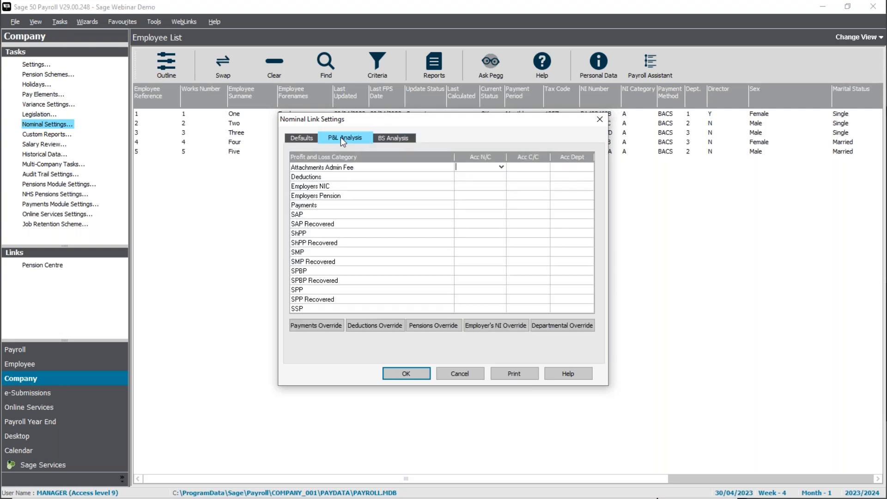
click(301, 137)
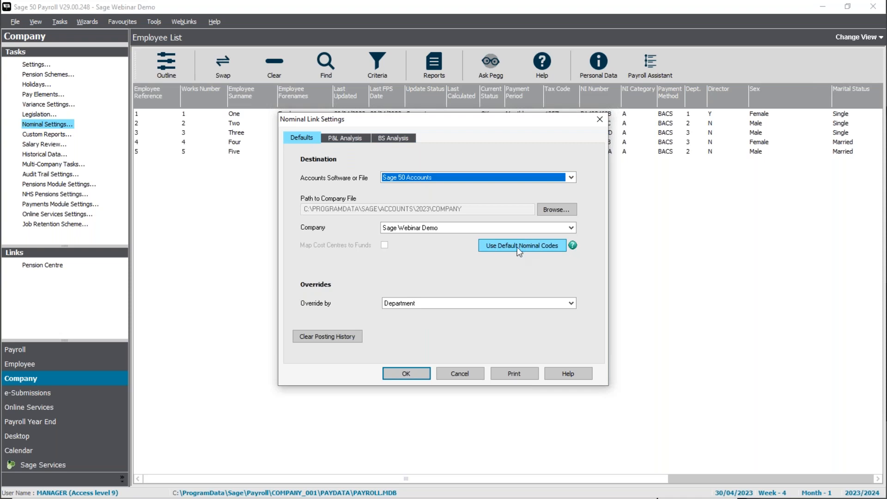
Apply the default nominal codes, confirm the overwrite, and review the resulting P&L codes (Payments 7000, SSP 7010)
click(520, 251)
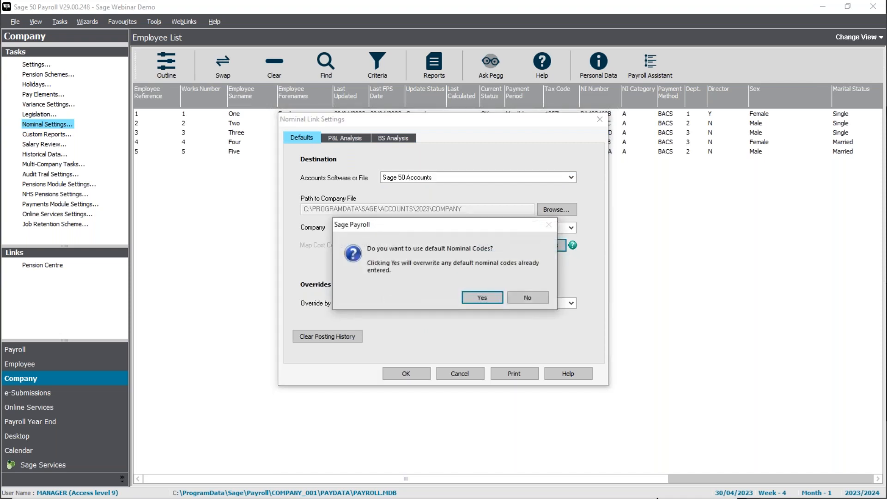
click(481, 298)
click(344, 138)
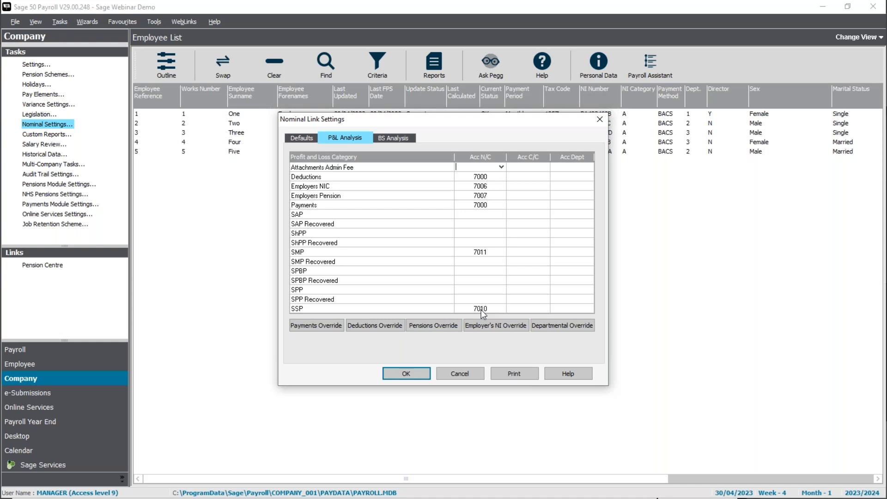
Check the Deductions, Employers NIC and Pension codes and keep Payments on 7000 Gross Wages
click(499, 179)
click(490, 186)
click(487, 196)
click(487, 205)
click(501, 206)
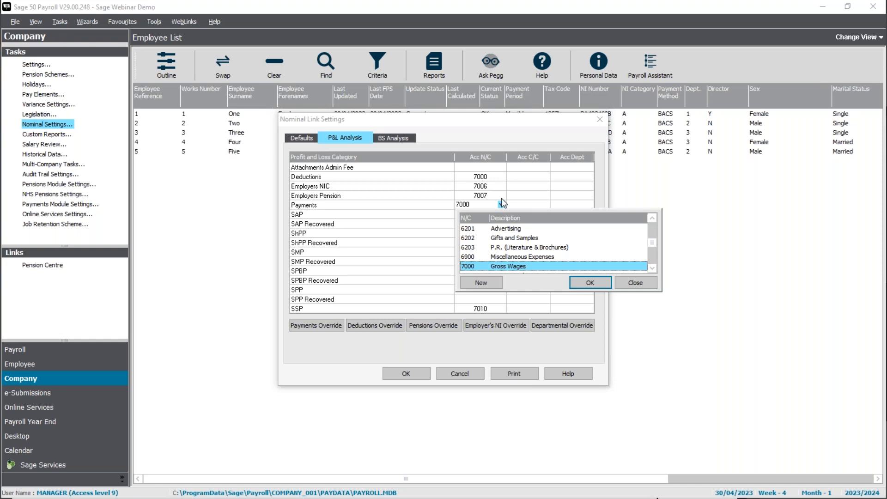
key(Return)
click(485, 215)
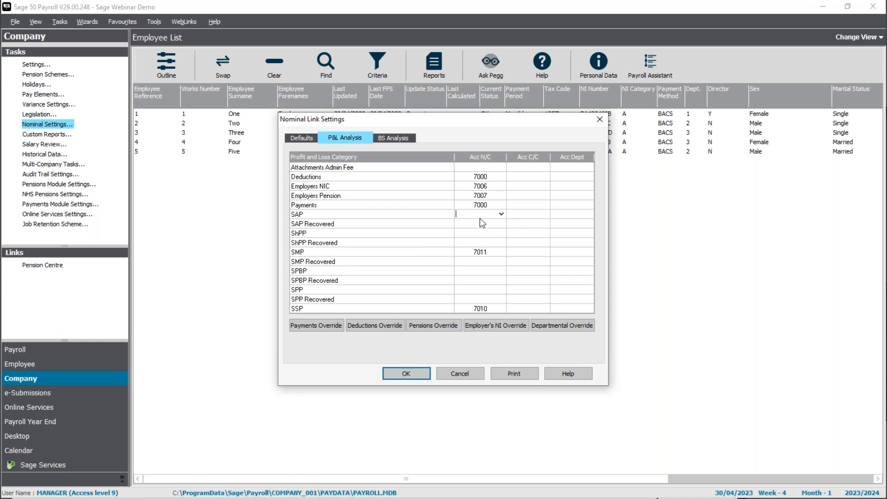
Enter code 7011 for SAP, ShPP, SMP, SPBP, SPP and their Recovered rows
text(7011)
key(Return)
text(7011)
key(Return)
text(7011)
key(Return)
text(7011)
key(Return)
key(Return)
text(7011)
key(Return)
text(7011)
key(Return)
text(7011)
key(Return)
text(7011)
key(Return)
text(7011)
key(Return)
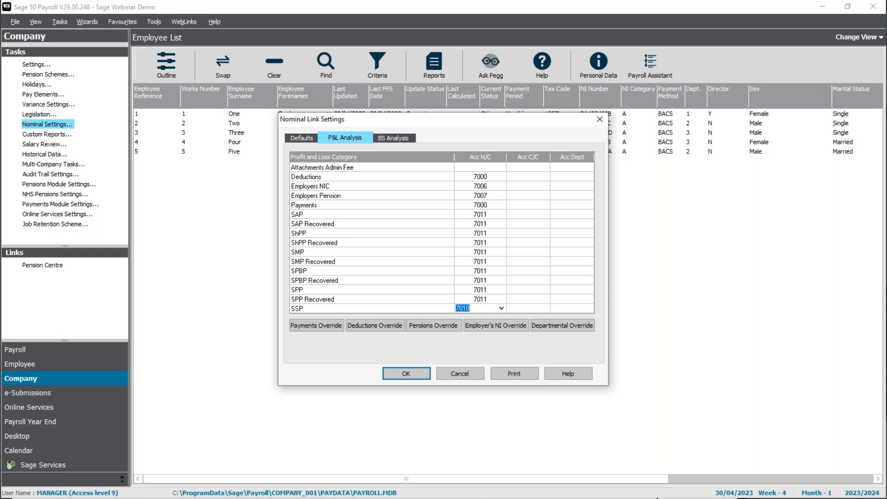
Keep SSP on 7010 SSP Reclaimed and move on to the balance sheet analysis
click(501, 309)
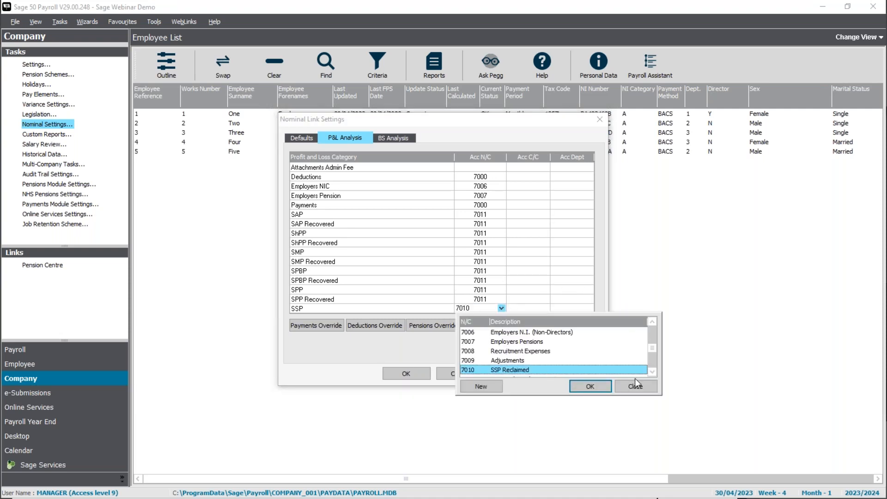
click(651, 373)
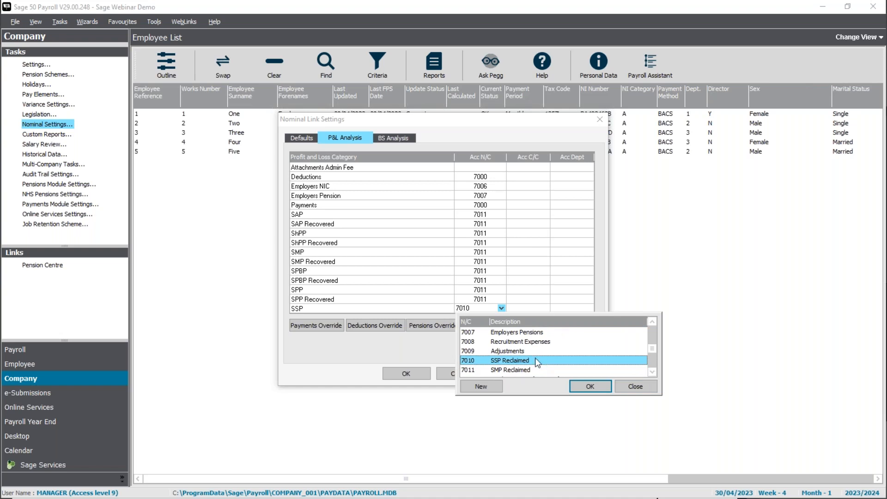
click(590, 388)
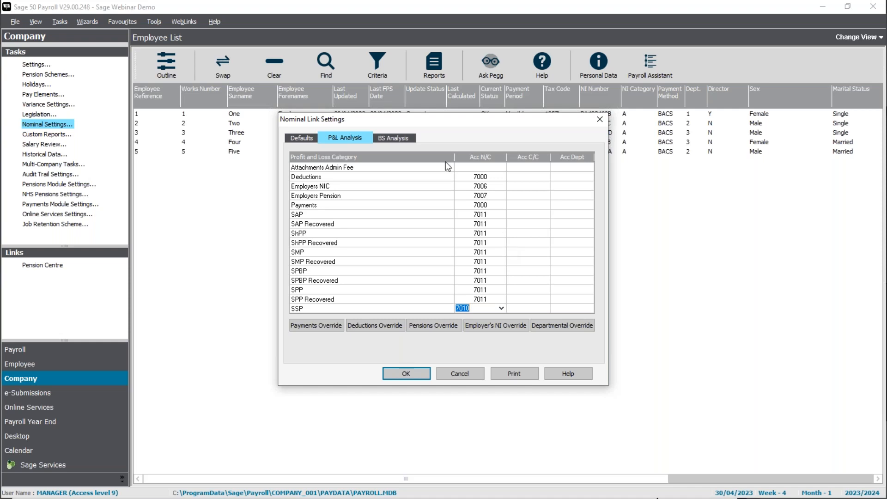
click(389, 138)
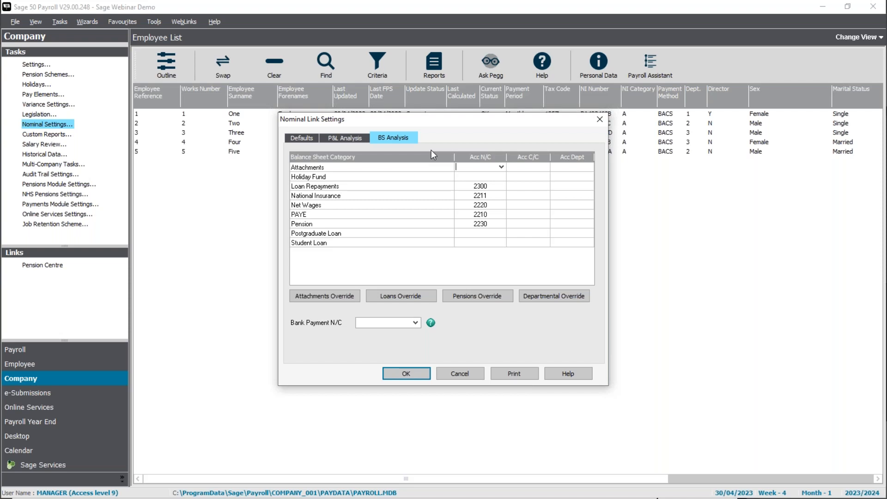
Open the Attachments nominal code list and scroll through the existing codes
click(503, 168)
click(652, 232)
click(651, 231)
click(651, 231)
click(651, 231)
click(651, 231)
click(652, 231)
click(651, 231)
click(651, 231)
click(651, 231)
click(651, 231)
click(651, 231)
click(652, 231)
click(652, 231)
click(651, 231)
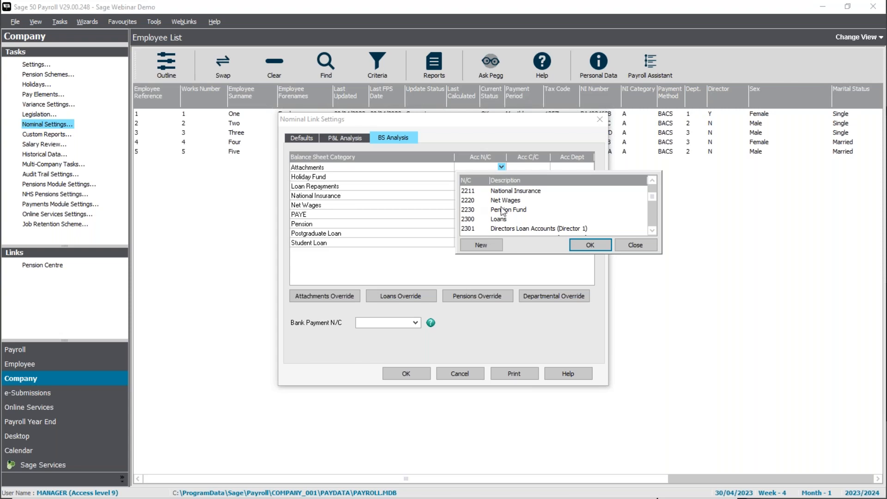
Create nominal code 2240 with description 'Attachments' and assign it to the Attachments category
click(476, 245)
text(2240)
key(Tab)
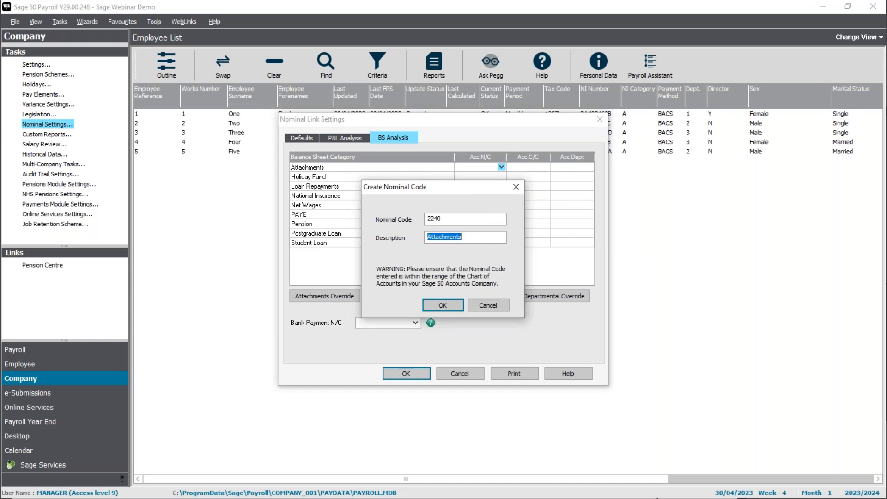
key(Tab)
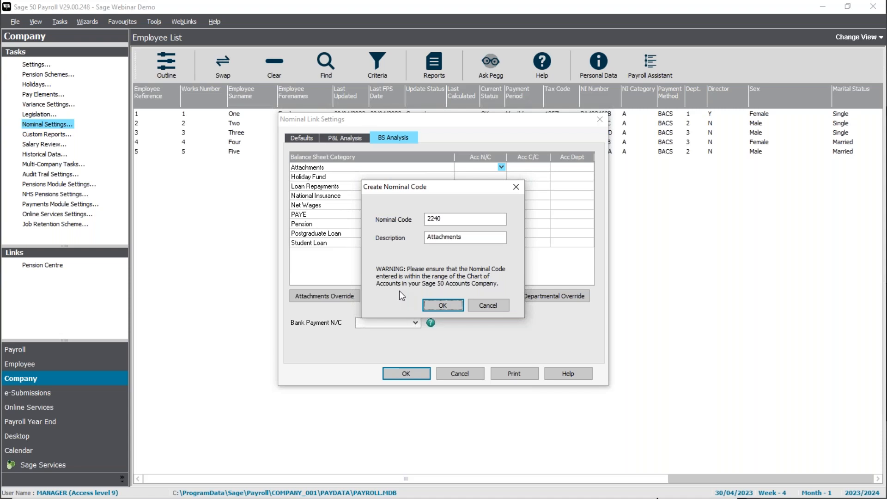
click(442, 305)
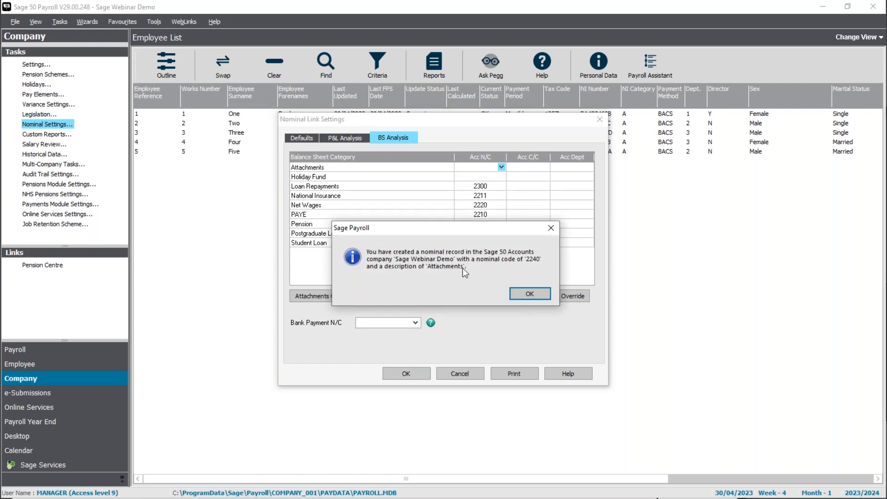
click(523, 294)
key(Return)
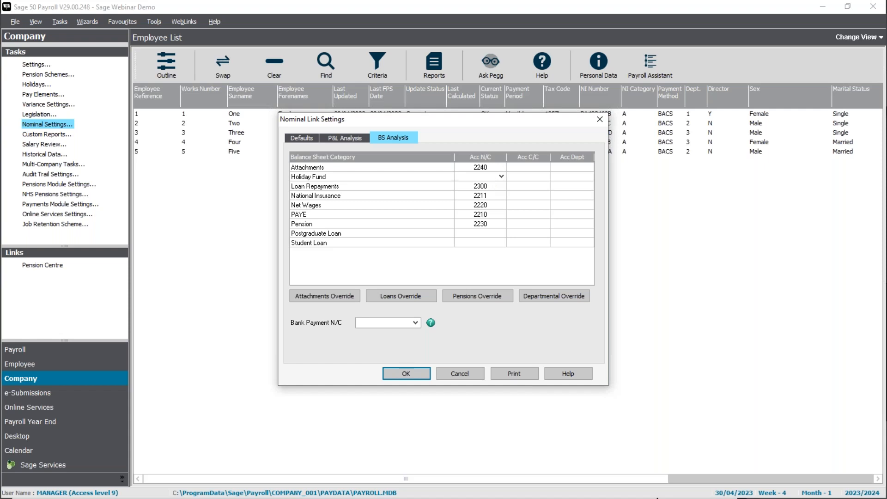
Post Postgraduate Loan and Student Loan to 2210 P.A.Y.E. and set Bank Payment N/C to 1200 Bank Current Account
click(485, 233)
text(2210)
key(Return)
text(2210)
click(501, 243)
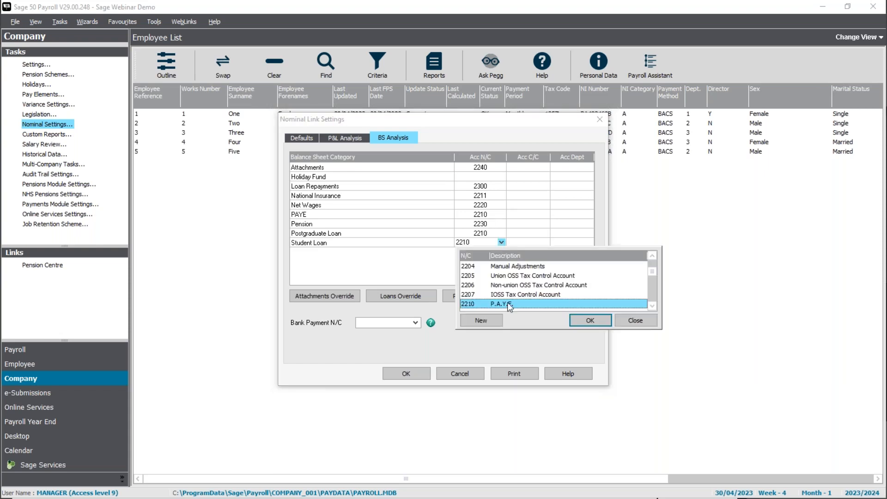
click(589, 324)
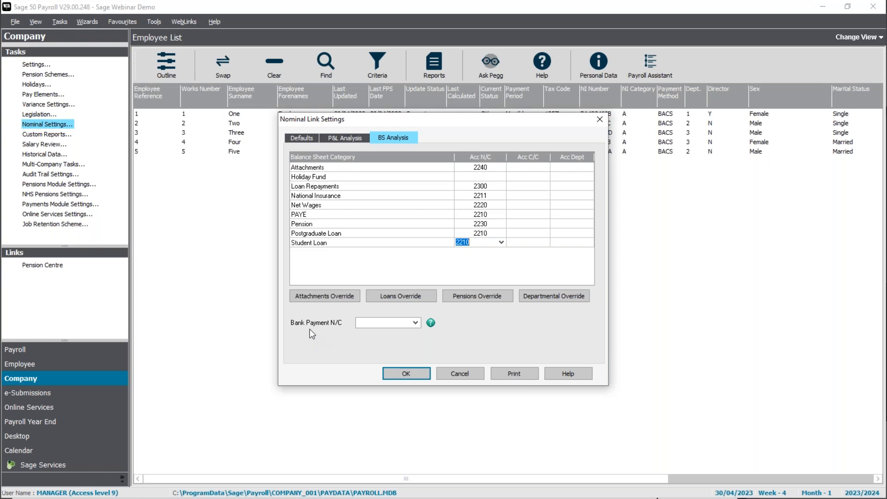
click(416, 322)
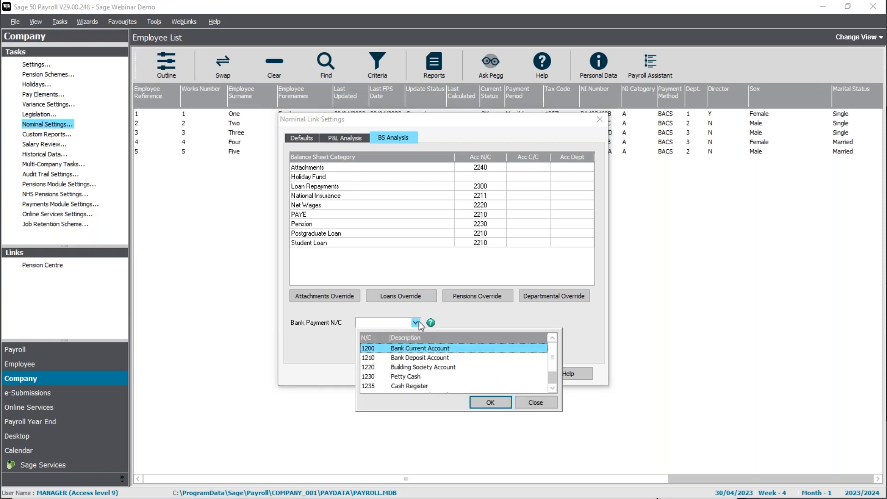
double_click(393, 348)
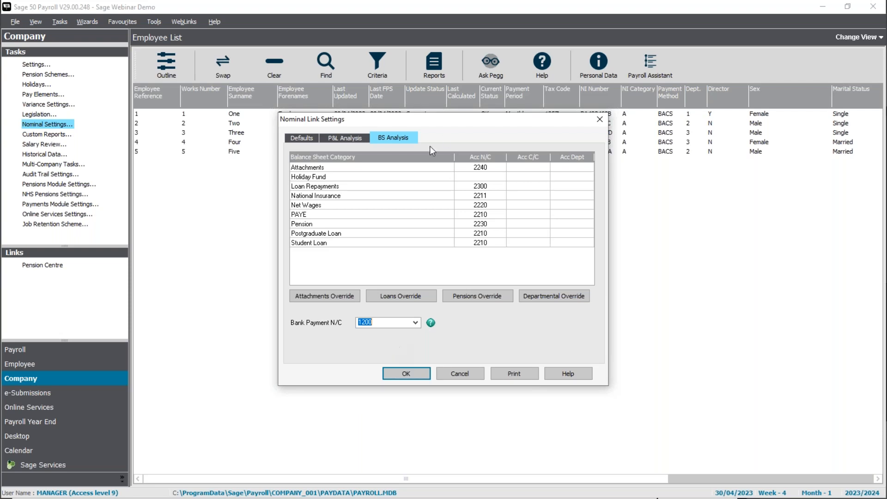
Go back to the P&L Analysis tab and select the Payments row account code
click(360, 140)
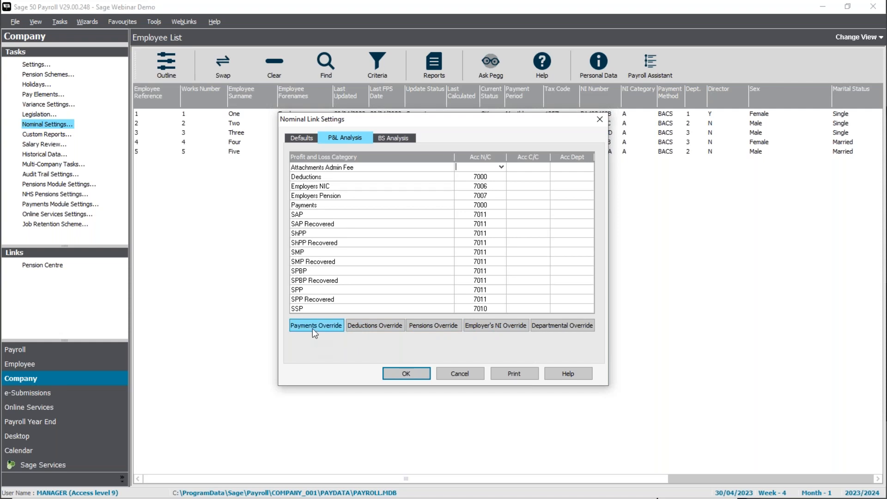
click(383, 205)
Add a payments override for the Commission pay element
click(321, 328)
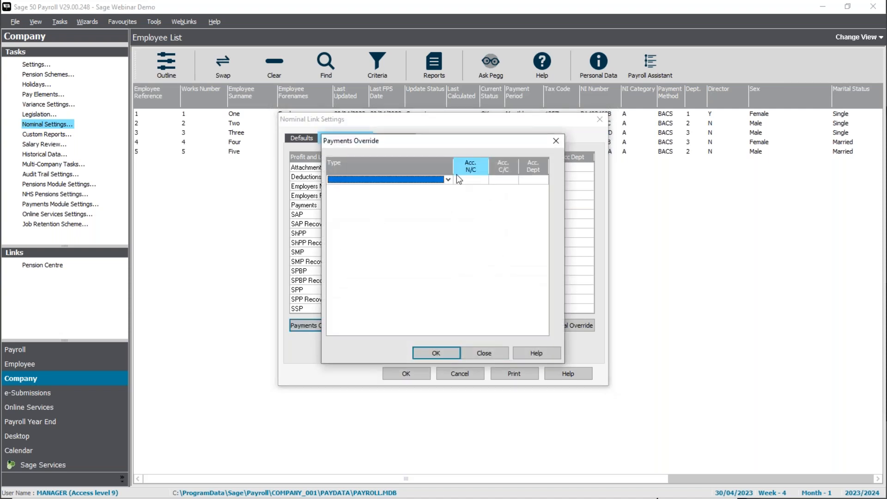
click(448, 179)
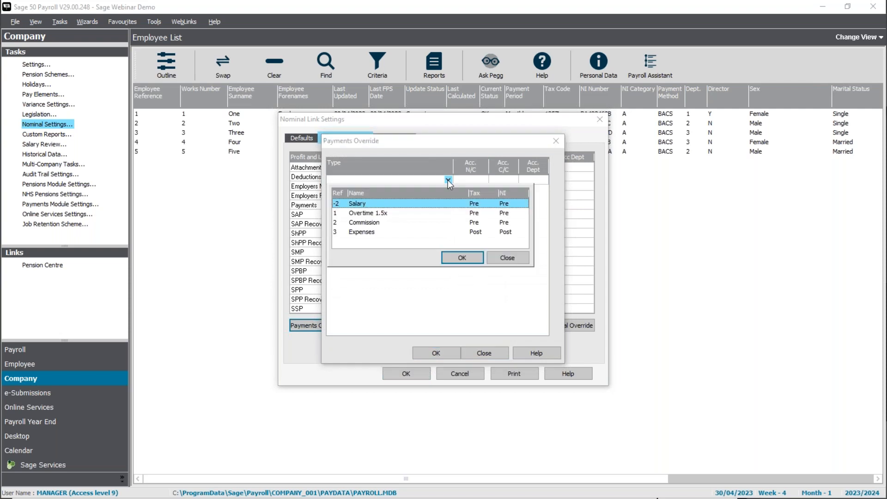
click(379, 224)
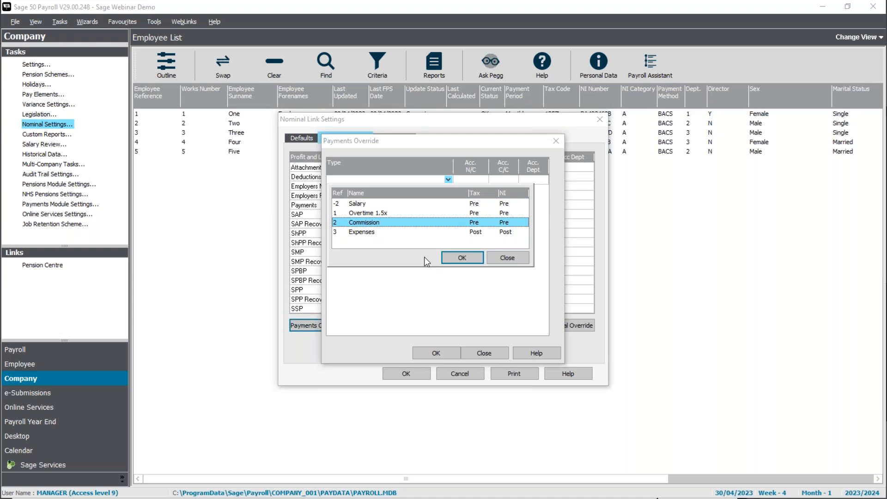
click(462, 258)
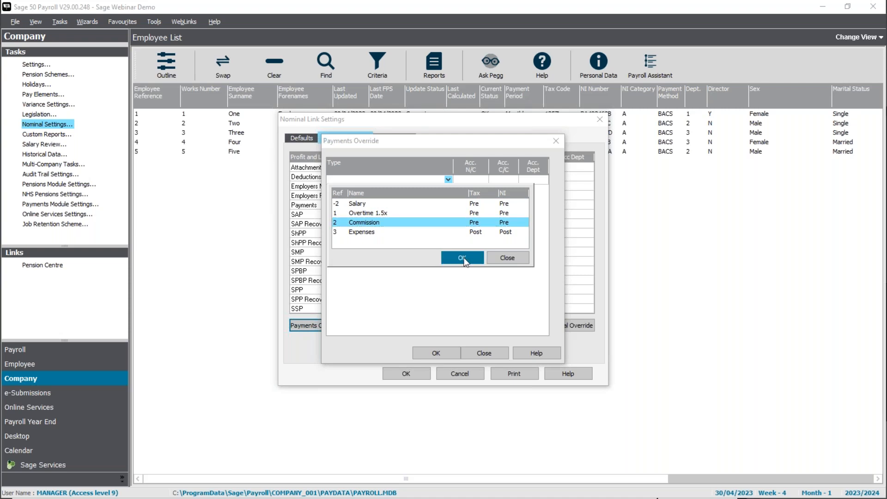
Post Commission to nominal code 6100 Sales Commissions and save the override
click(483, 180)
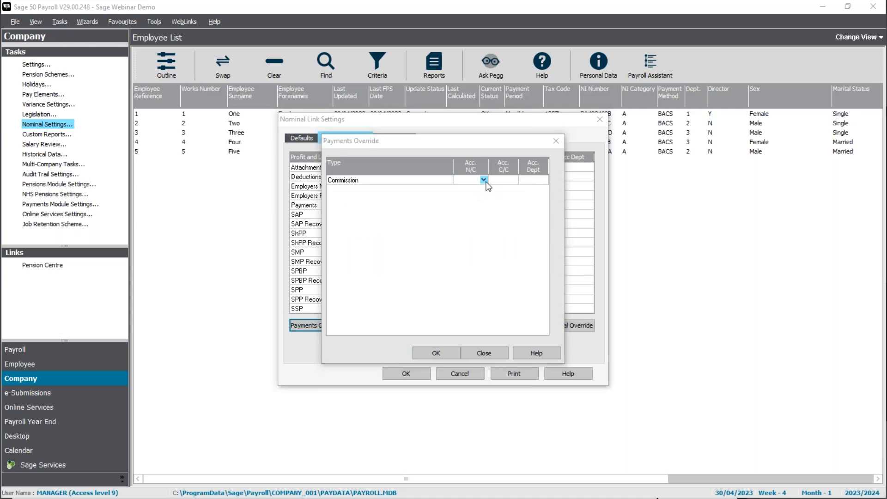
click(649, 201)
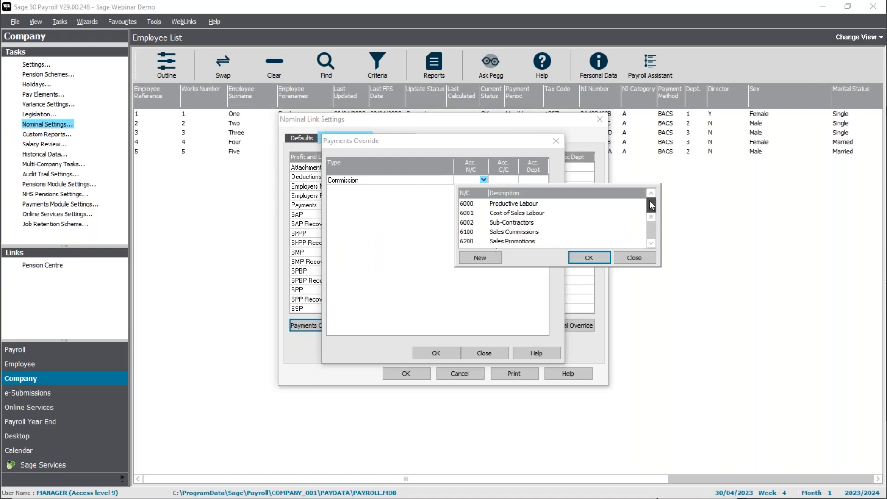
click(489, 234)
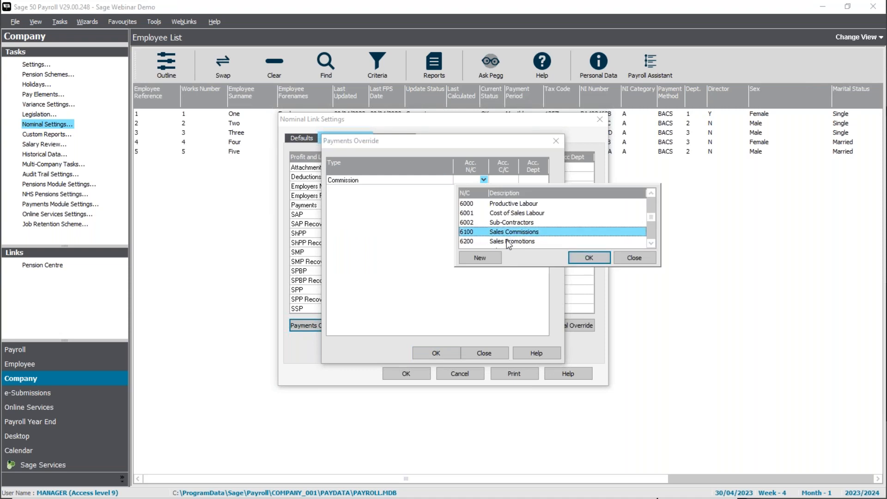
click(587, 258)
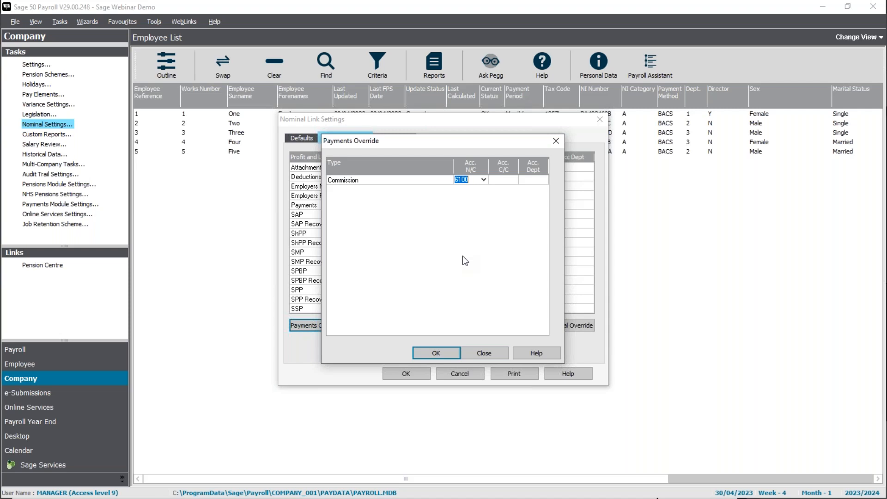
click(484, 180)
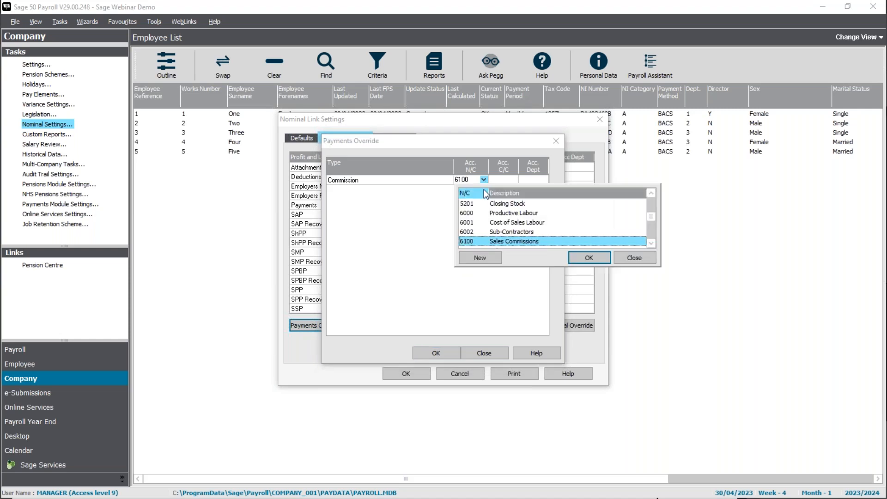
click(651, 203)
scroll(650, 202, up, 10)
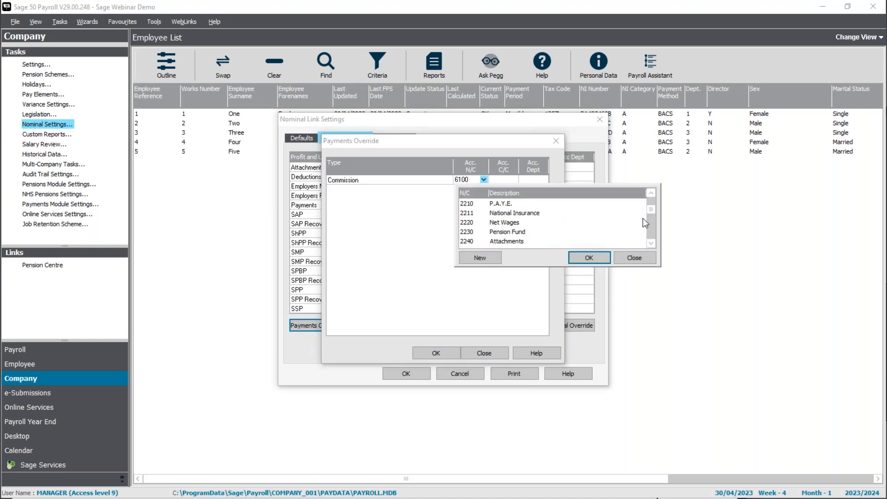
click(645, 259)
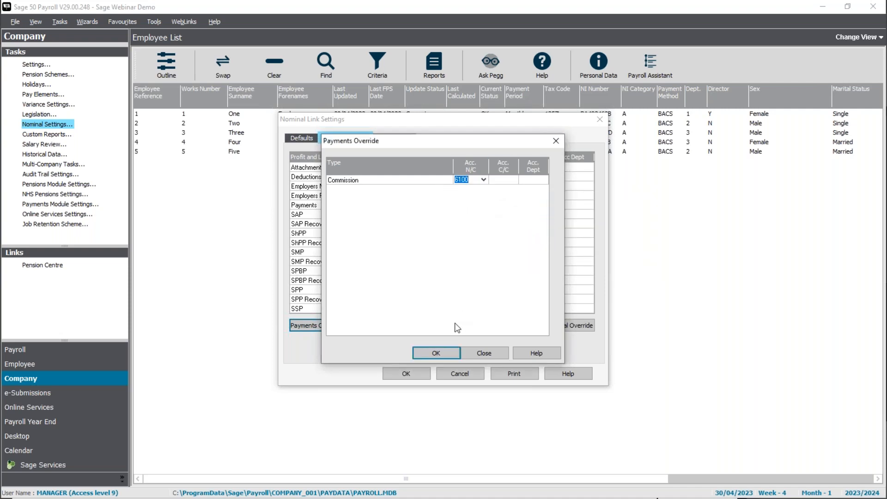
click(428, 354)
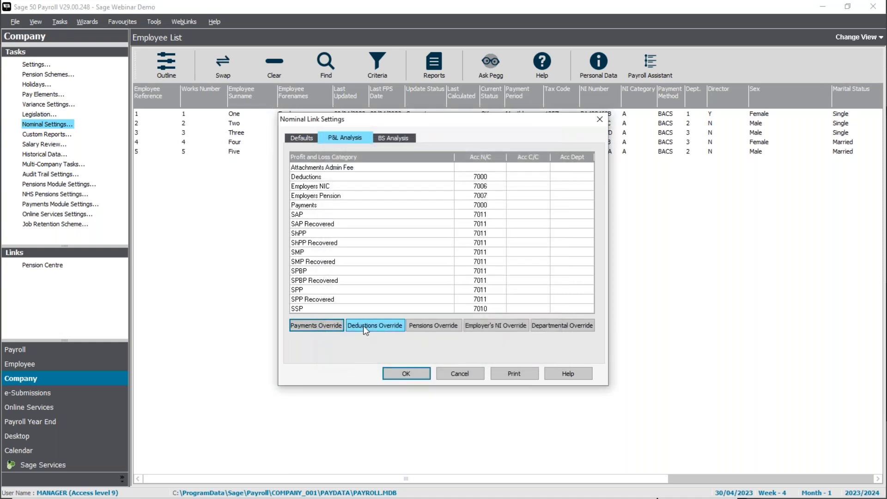
click(363, 326)
click(448, 181)
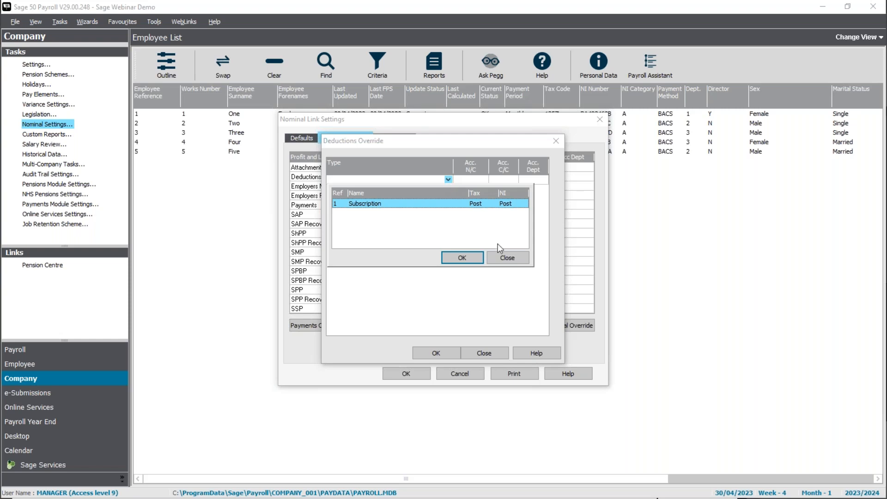
click(508, 257)
click(490, 355)
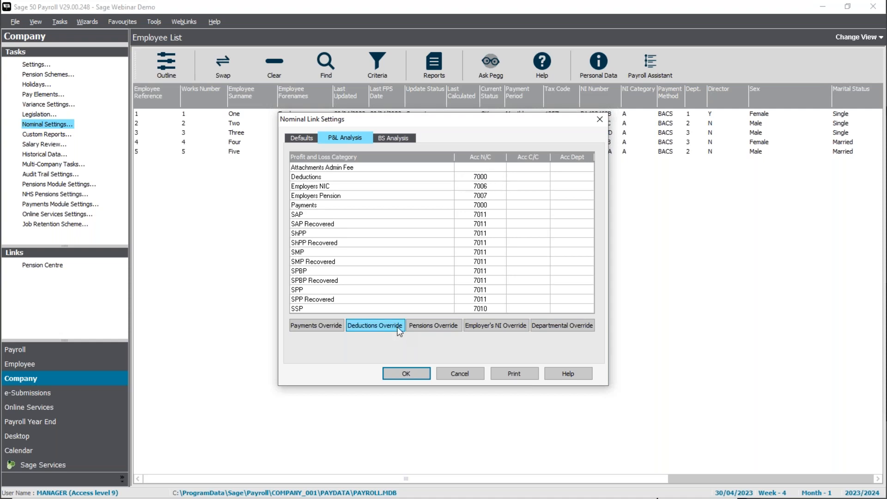
click(435, 329)
click(448, 179)
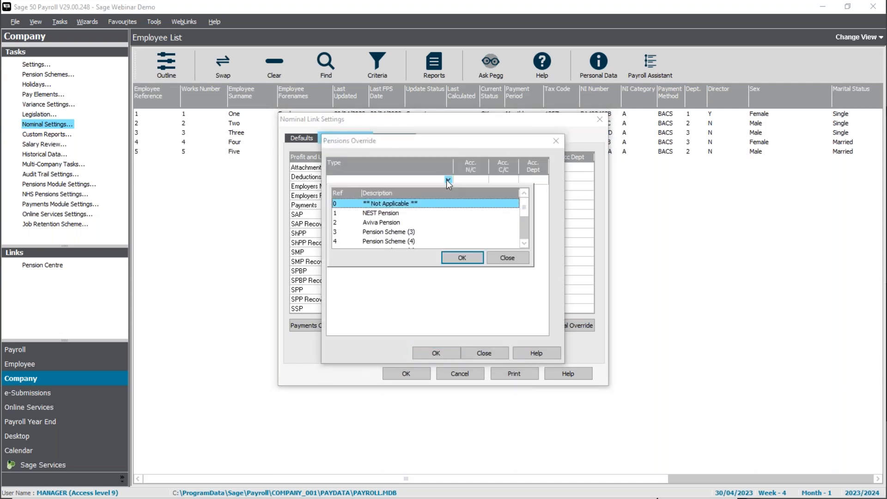
click(504, 255)
click(486, 353)
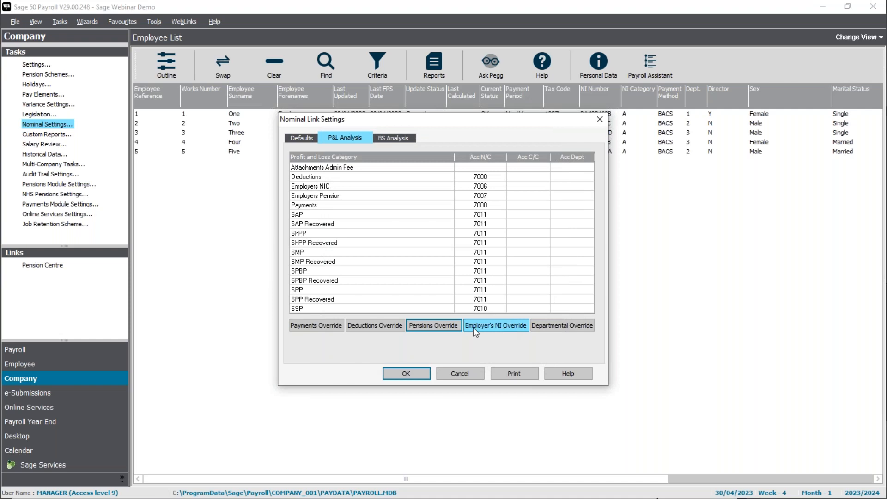
click(502, 326)
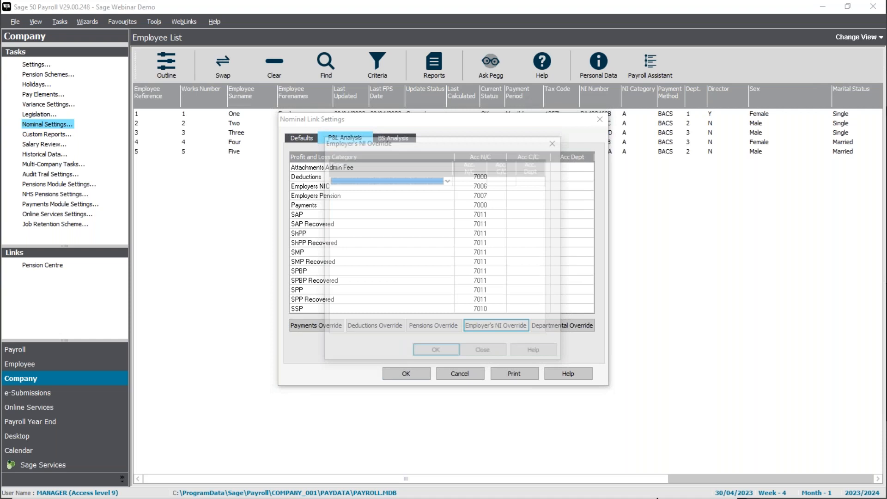
click(448, 180)
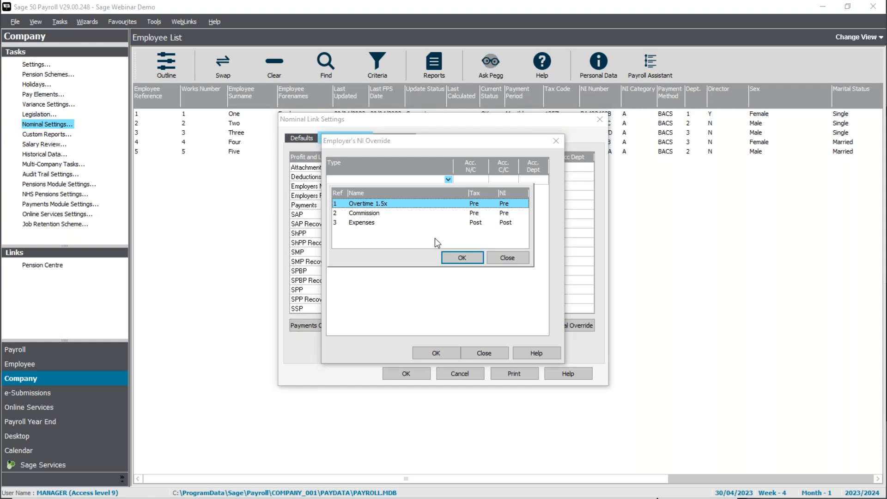
click(366, 214)
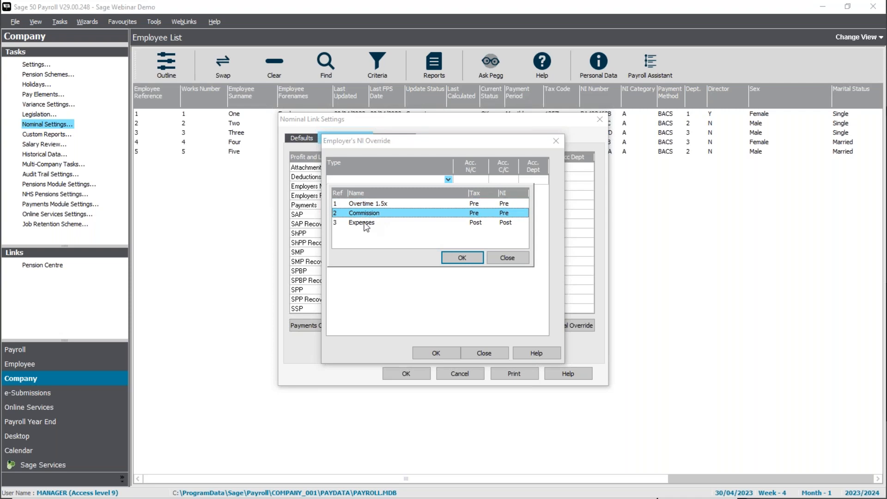
click(508, 257)
click(484, 352)
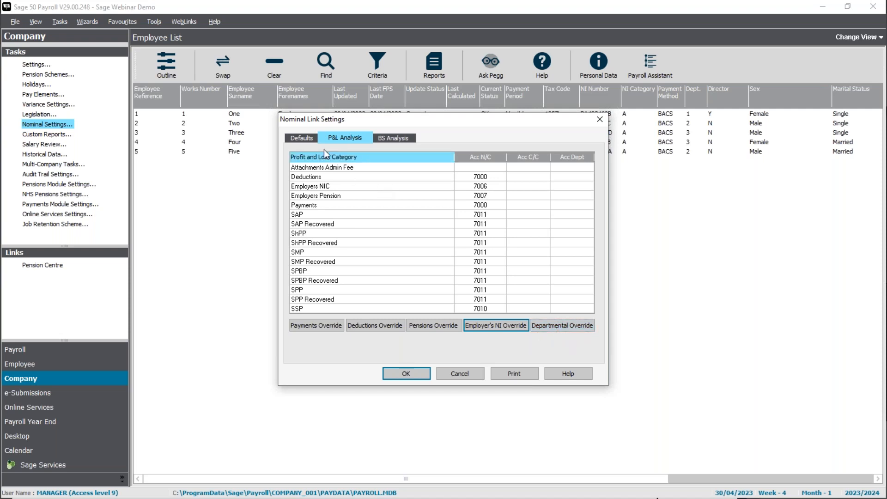
click(302, 138)
click(476, 303)
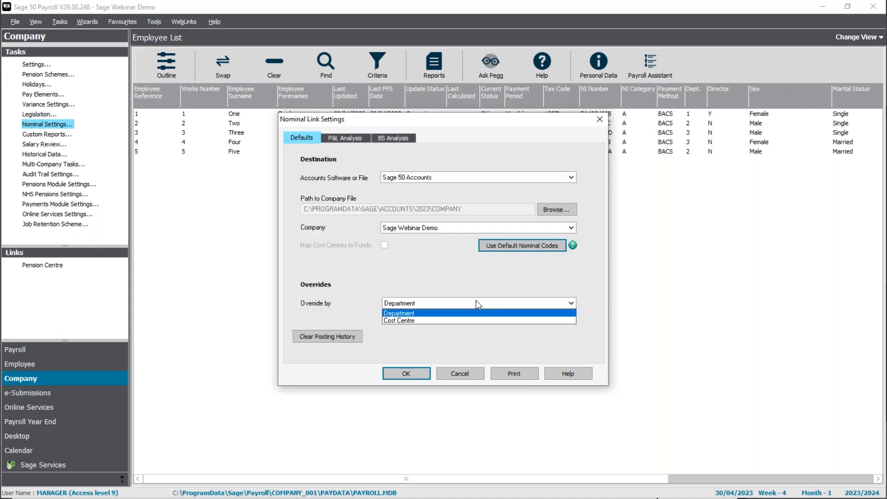
click(476, 303)
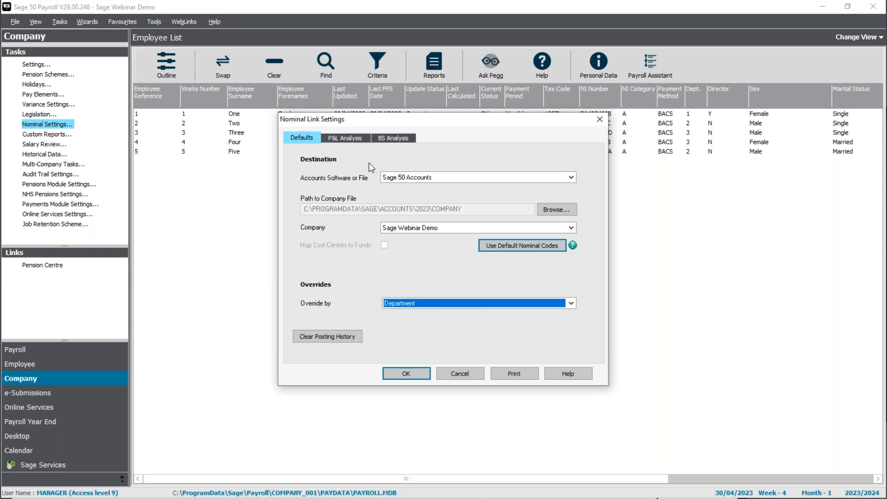
click(342, 137)
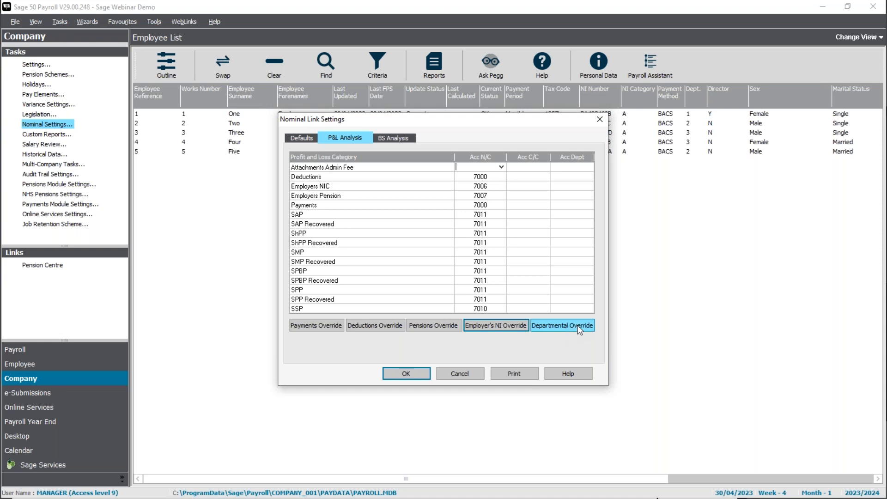
Edit the Directors department override and set its Payments code to 7001 Directors Salaries
click(562, 325)
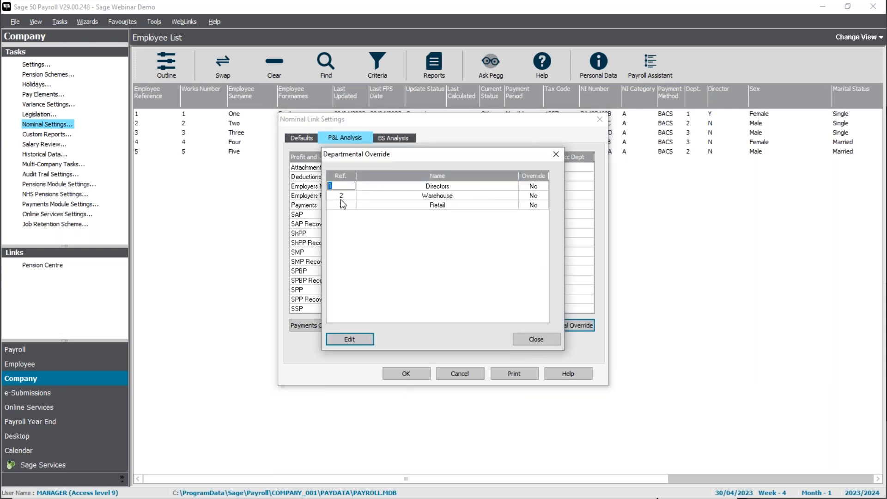
click(344, 186)
click(349, 340)
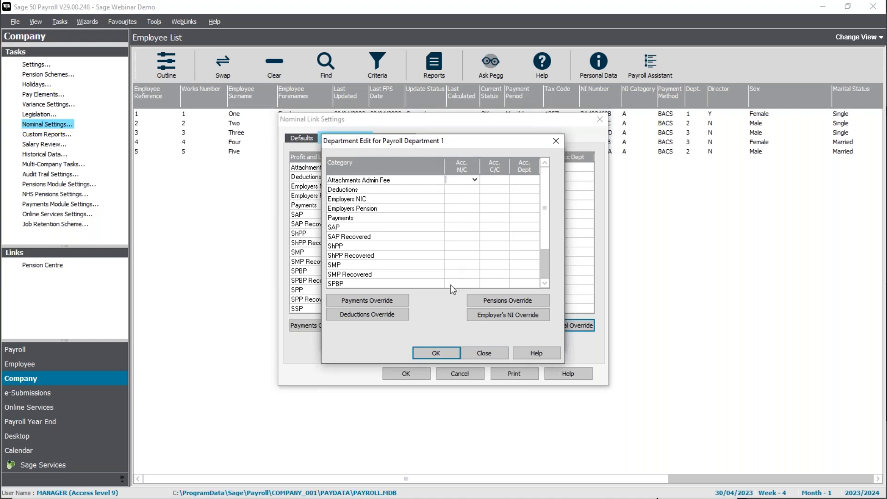
click(475, 218)
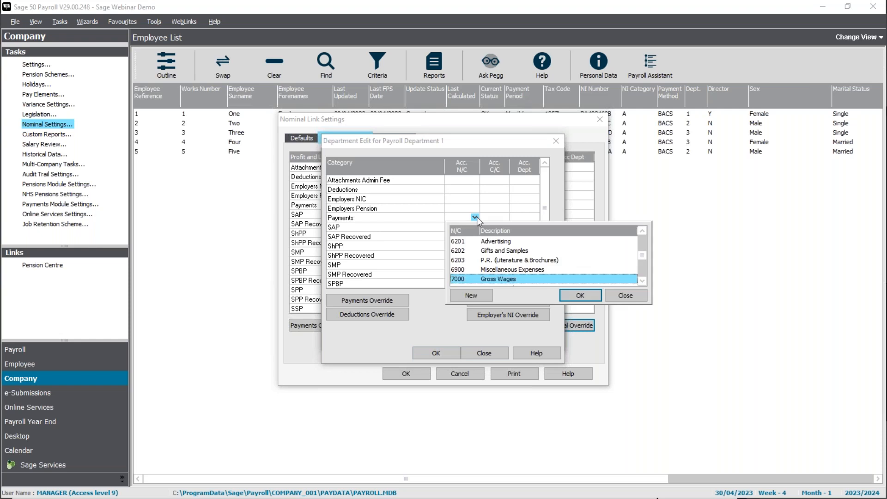
click(642, 281)
click(642, 281)
click(642, 282)
click(641, 230)
click(641, 231)
click(642, 230)
click(532, 241)
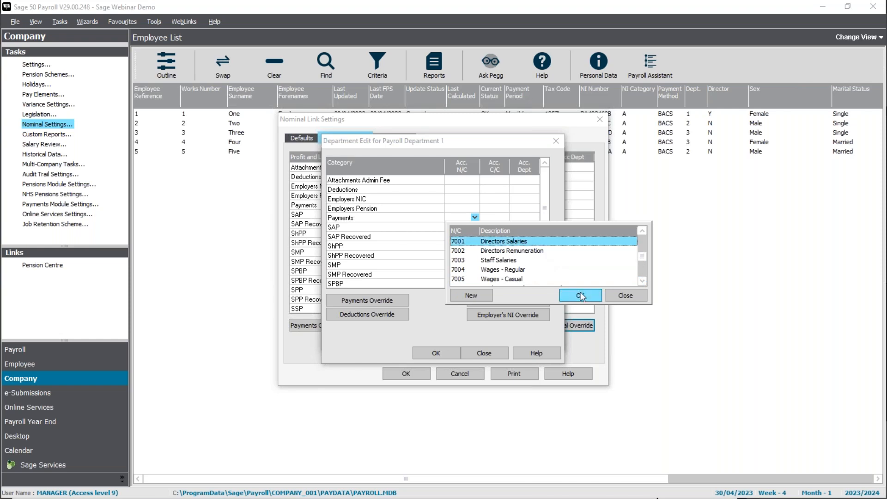
click(584, 294)
Set the Directors' Employers NIC code to 7012 Employers N.I. (Directors)
click(476, 196)
click(475, 197)
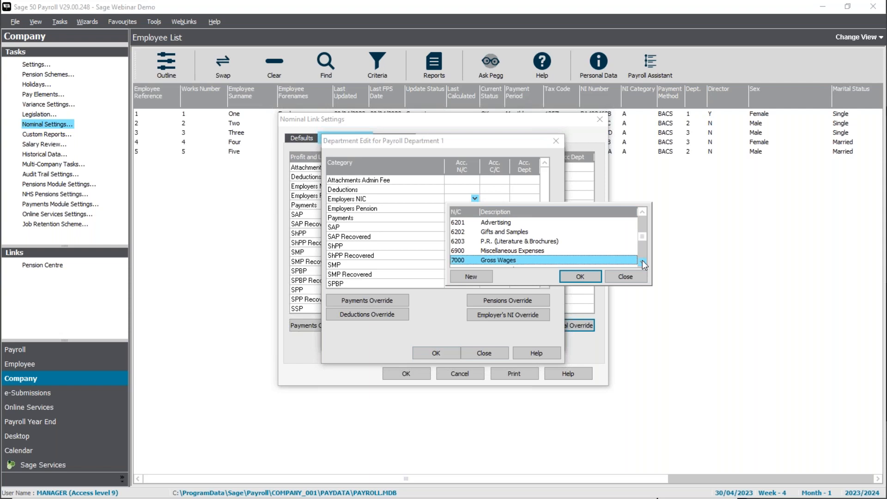
scroll(642, 261, down, 8)
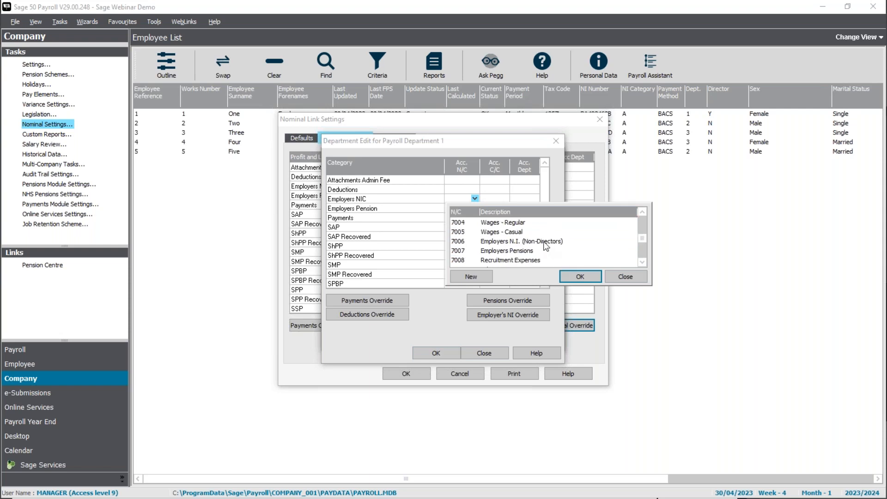
scroll(642, 262, down, 5)
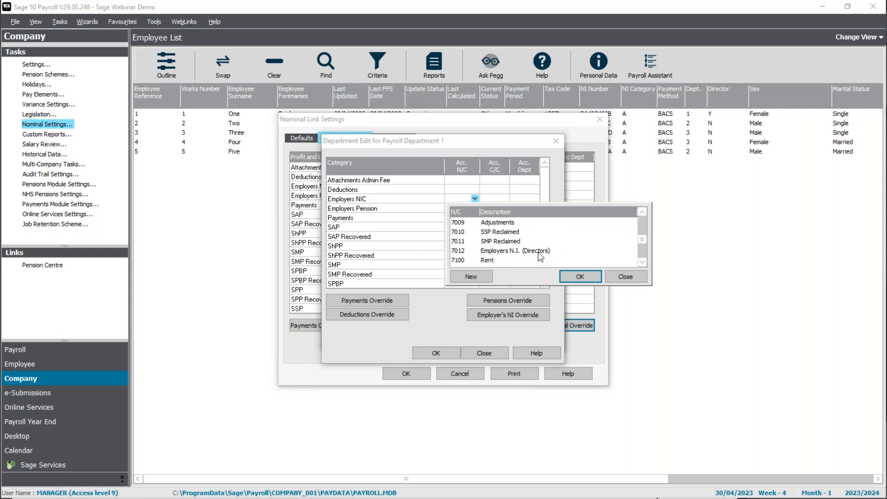
click(540, 252)
click(581, 276)
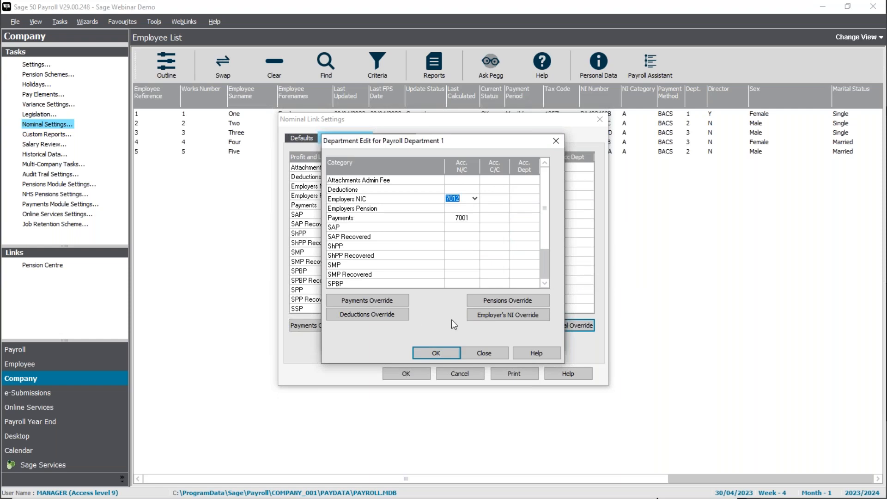
click(458, 284)
Check the department fields on the Payments and Employers NIC rows, then save the Directors override
click(520, 216)
click(519, 199)
click(518, 200)
click(528, 215)
click(525, 199)
click(520, 218)
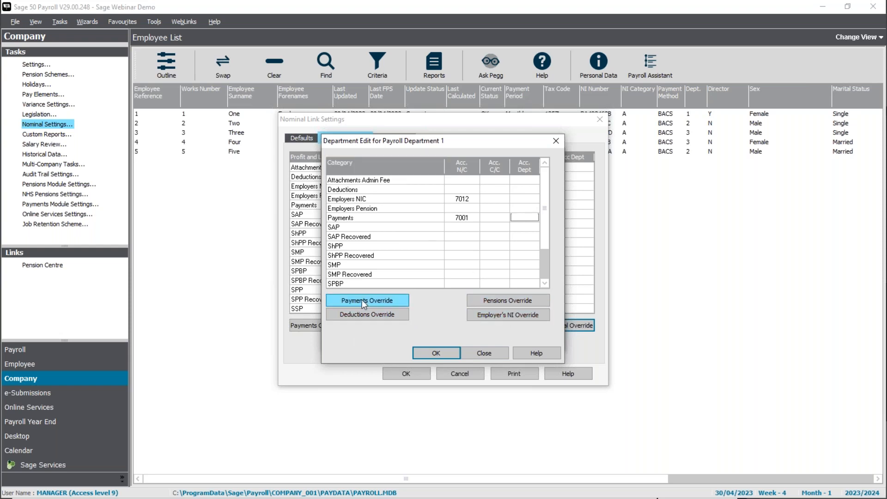
click(439, 354)
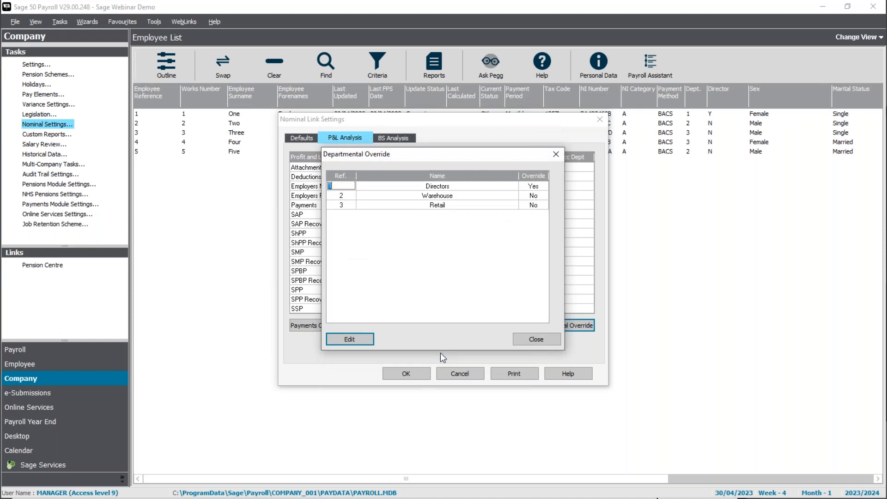
Close the departmental overrides and show the BS Analysis codes, with Attachments on 2240
click(531, 341)
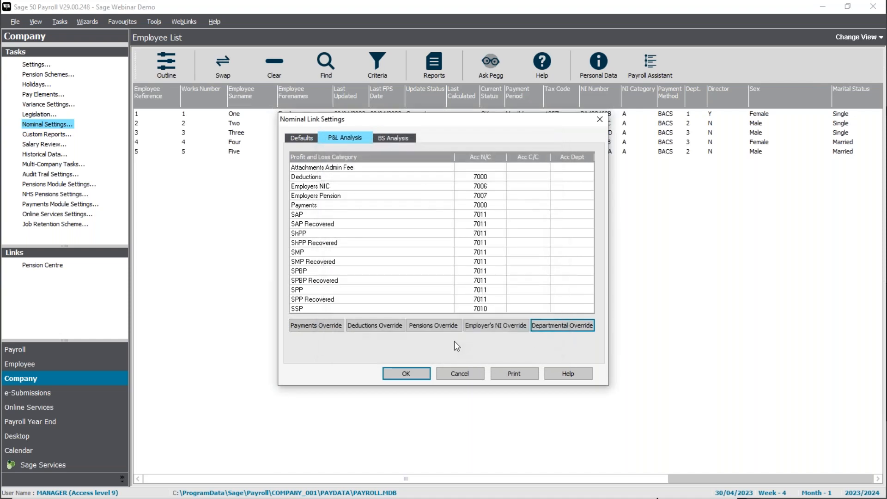
click(387, 138)
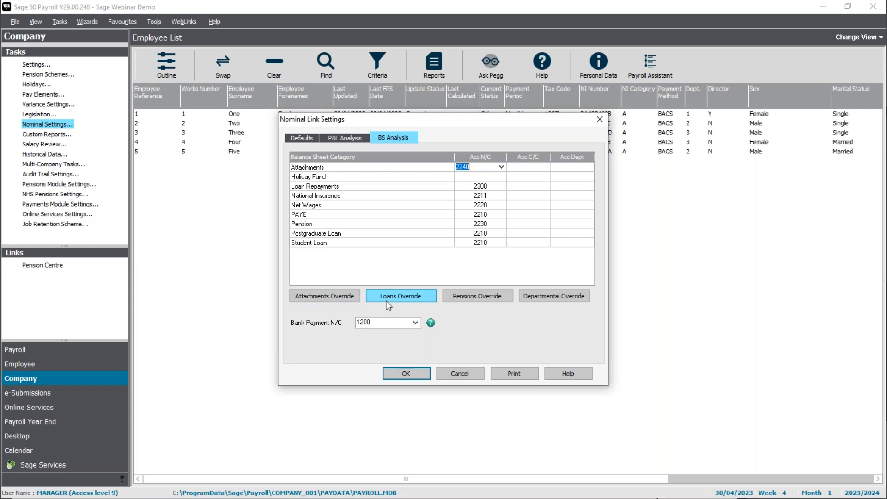
Start a pensions override for the Aviva Pension scheme
click(474, 296)
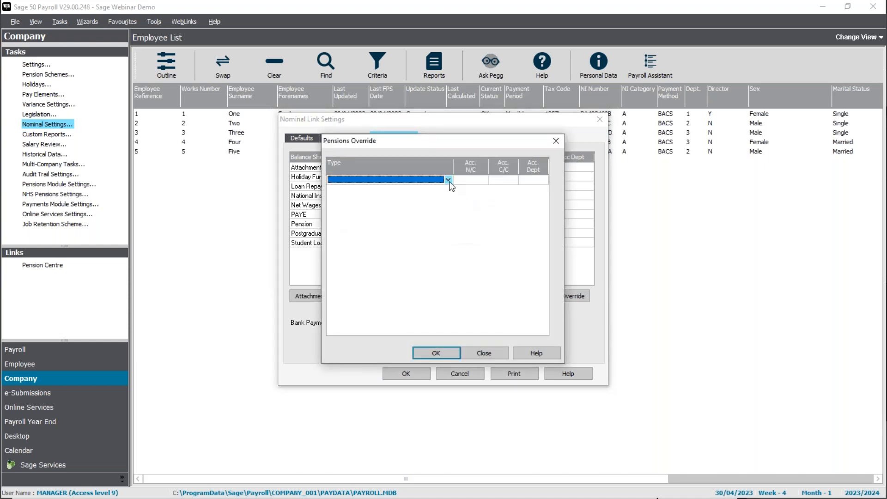
click(448, 180)
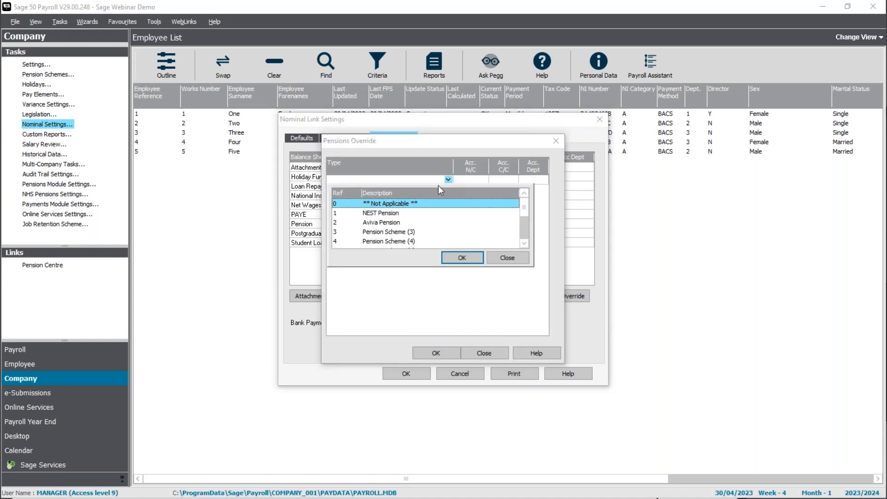
click(370, 223)
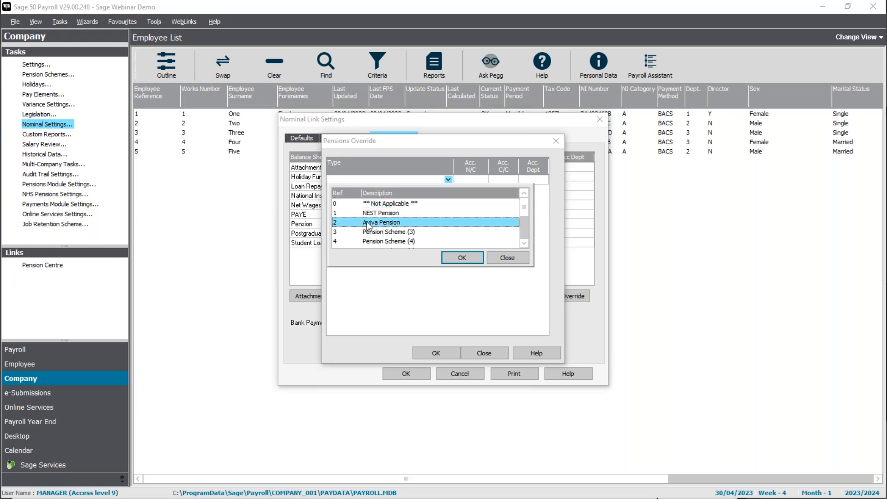
click(460, 259)
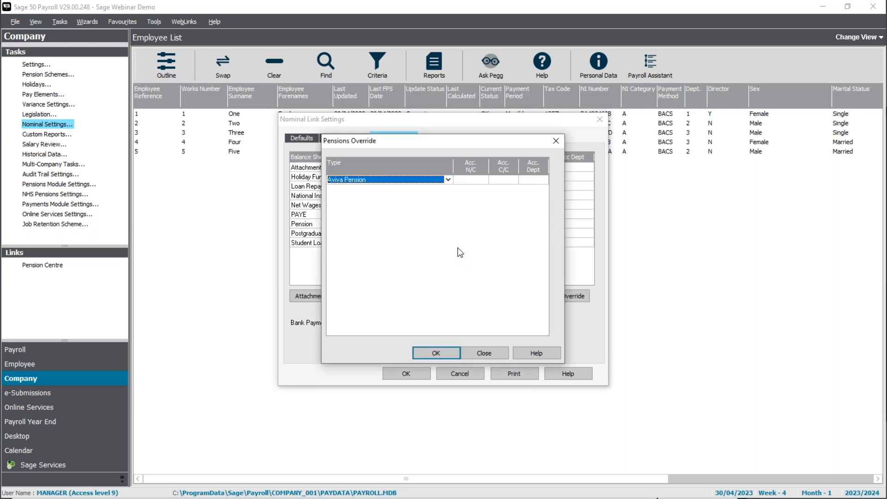
click(470, 181)
click(483, 180)
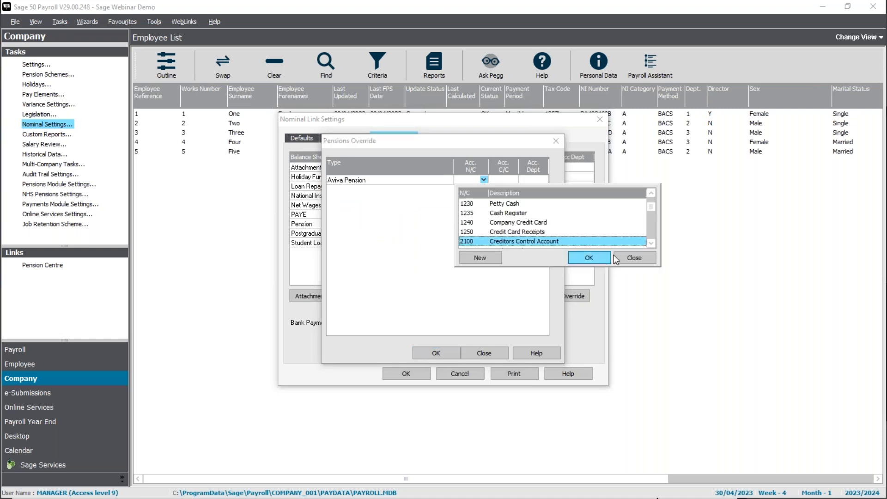
click(651, 243)
drag(651, 244, 651, 243)
Create new nominal code 2231 'Pension - Aviva' based on the Pension Fund 2230 entry
click(519, 222)
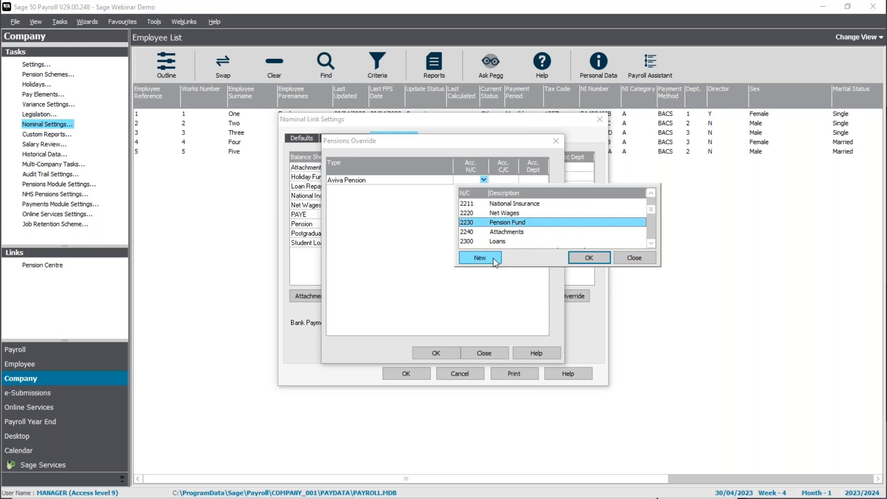
click(479, 258)
text(2231)
drag(444, 237, 394, 237)
key(BackSpace)
key(End)
text(- Aviva)
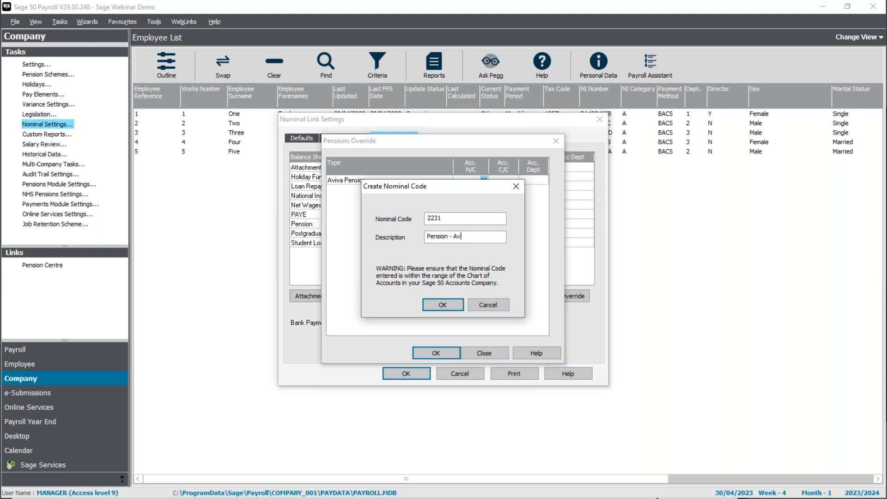
click(447, 303)
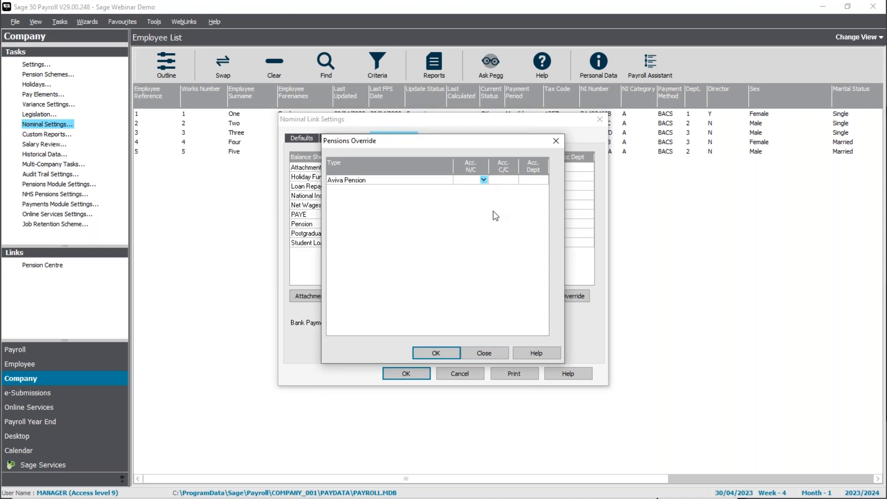
click(445, 351)
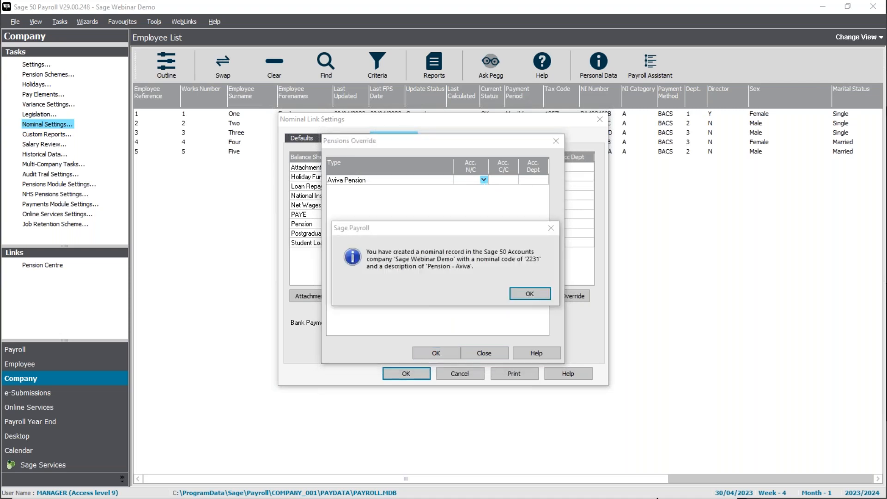
click(529, 293)
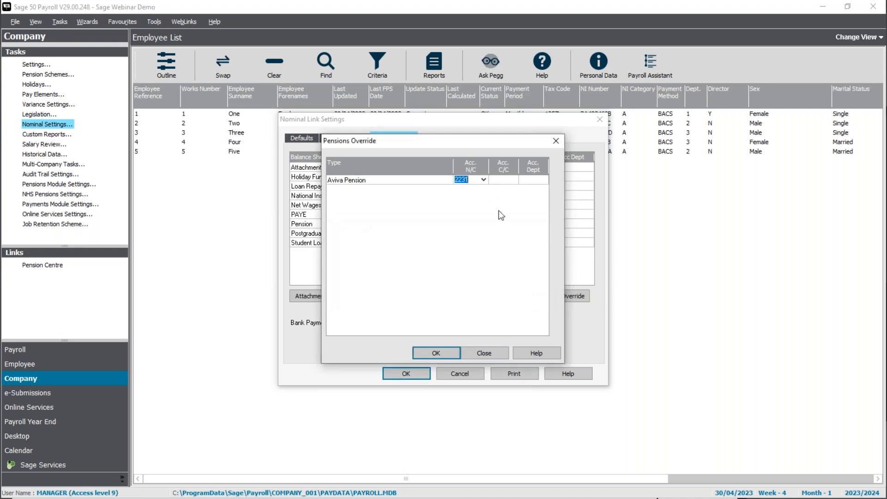
Save the Aviva Pension override and nominal link settings, then switch to the printed PDF report
click(444, 354)
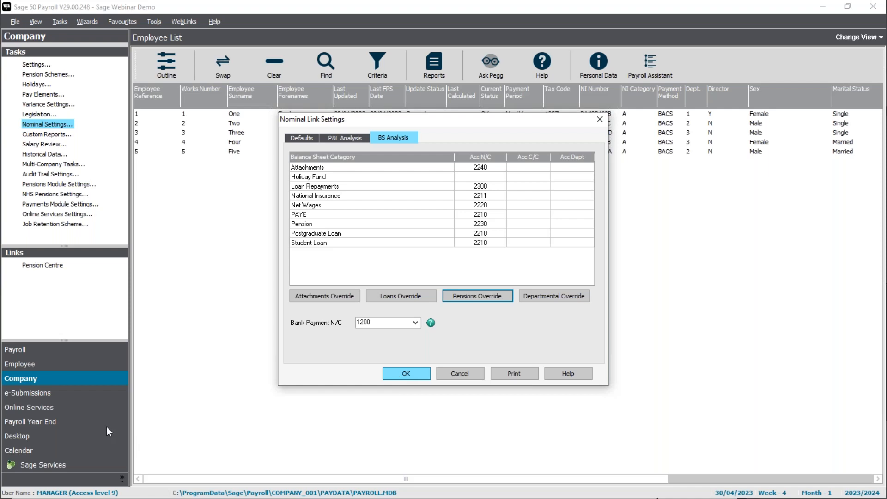
key(Escape)
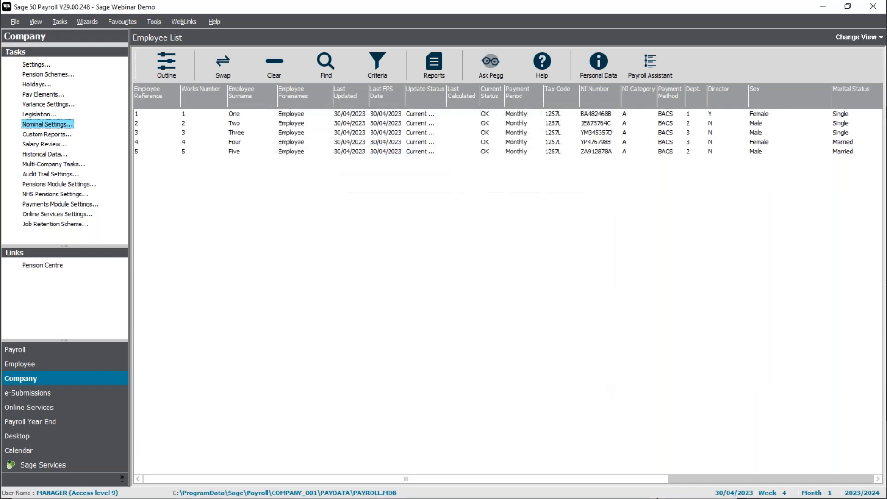
key(alt+Tab)
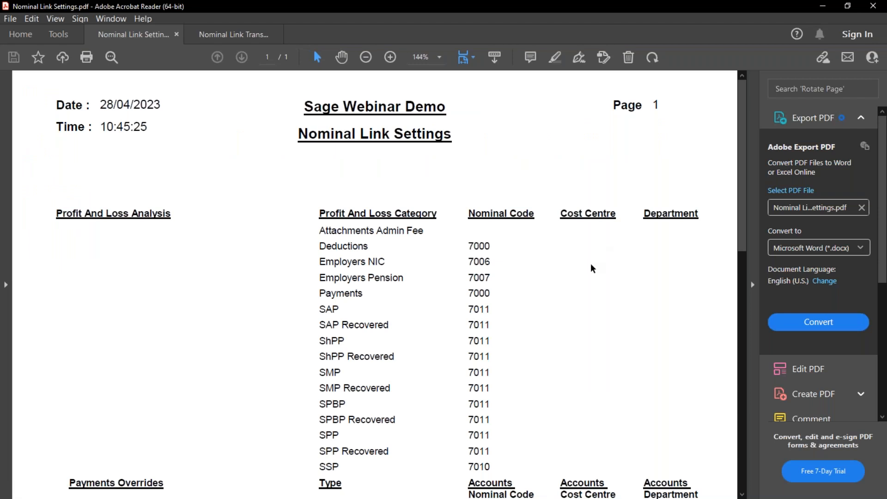
Review the PDF report down to the Aviva Pension 2231 override, then minimise Acrobat and return to the slides
scroll(569, 291, down, 1)
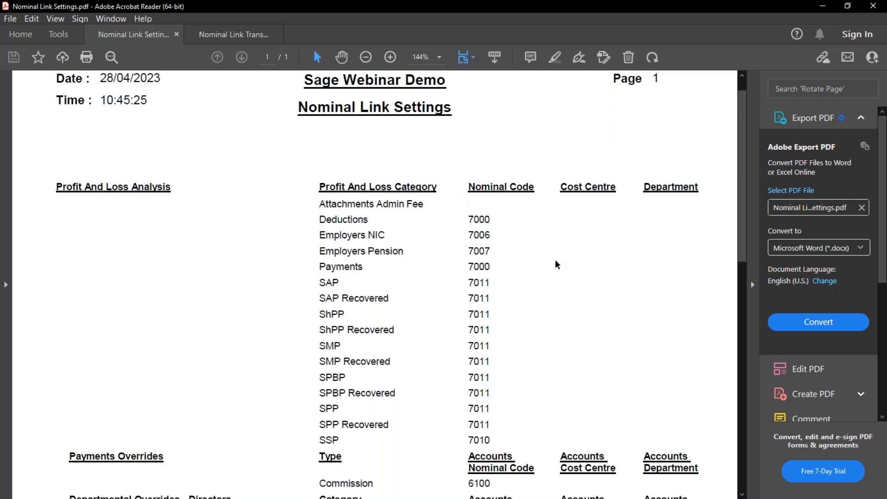
scroll(556, 264, down, 2)
scroll(557, 264, down, 1)
scroll(556, 265, down, 2)
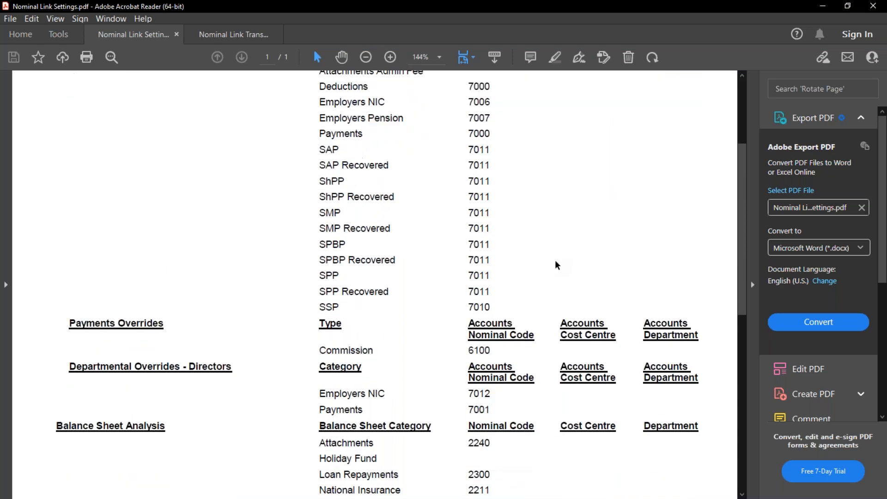
scroll(557, 264, down, 3)
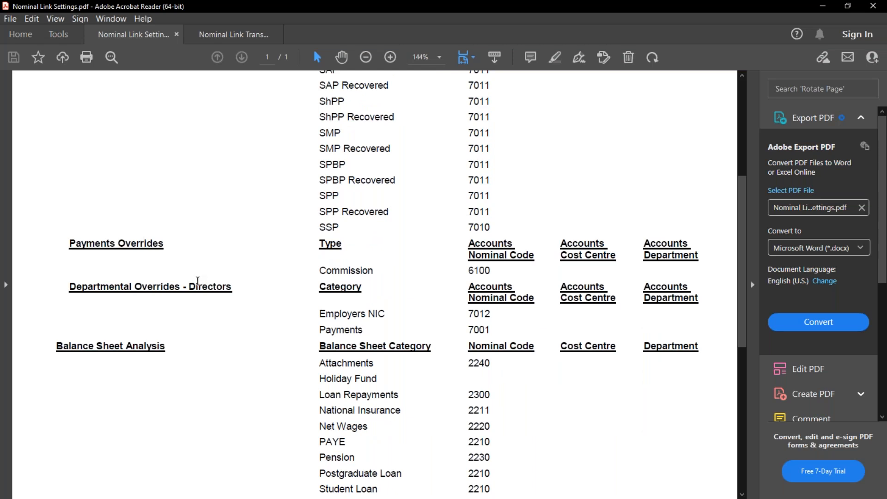
scroll(383, 334, down, 5)
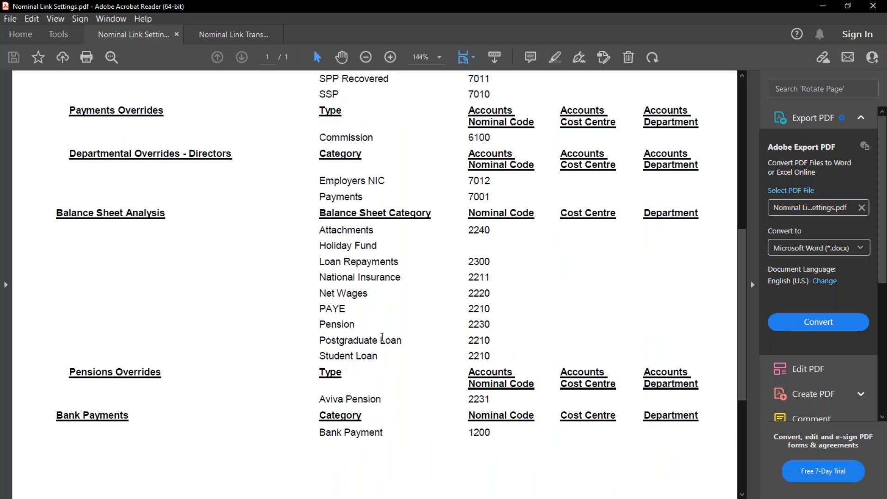
scroll(458, 375, down, 1)
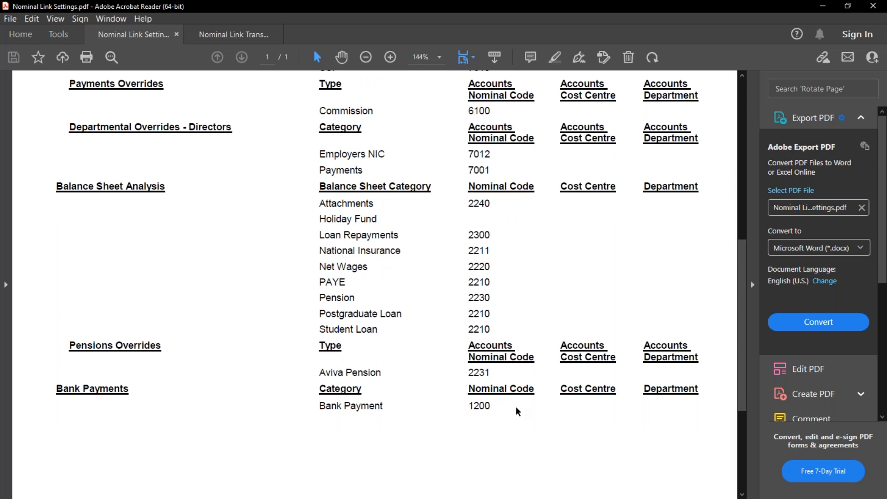
scroll(517, 411, up, 15)
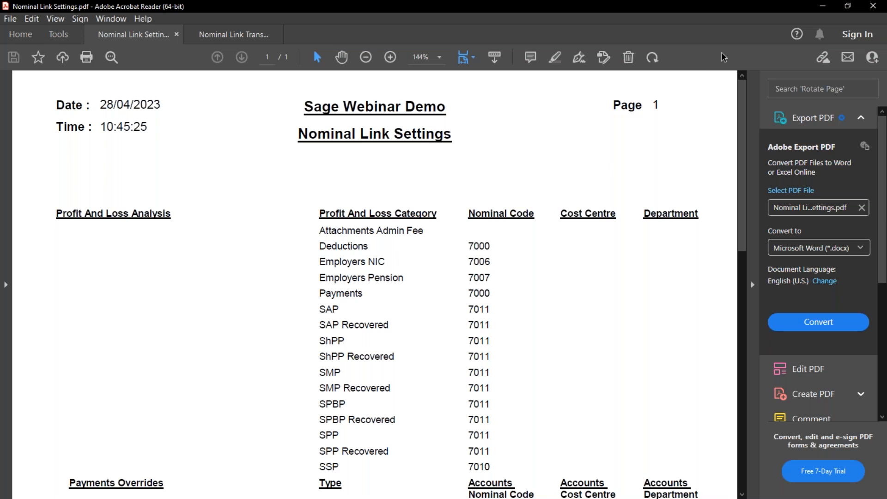
click(825, 6)
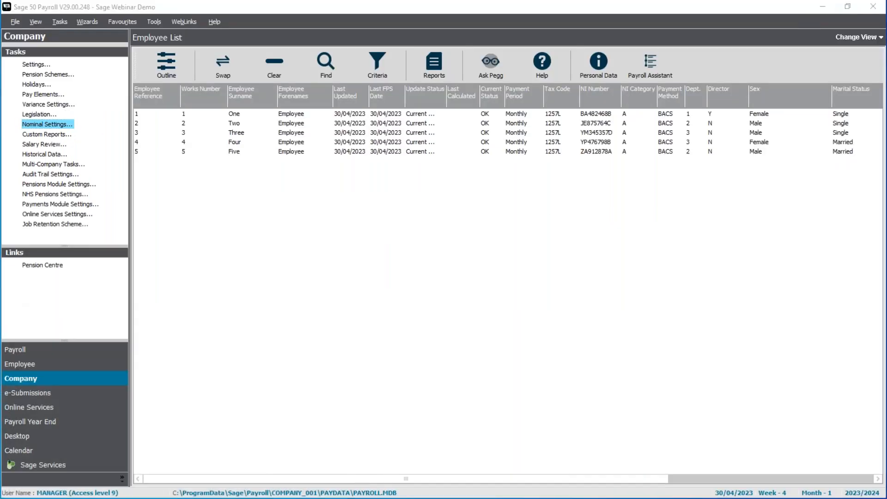
key(alt+Tab)
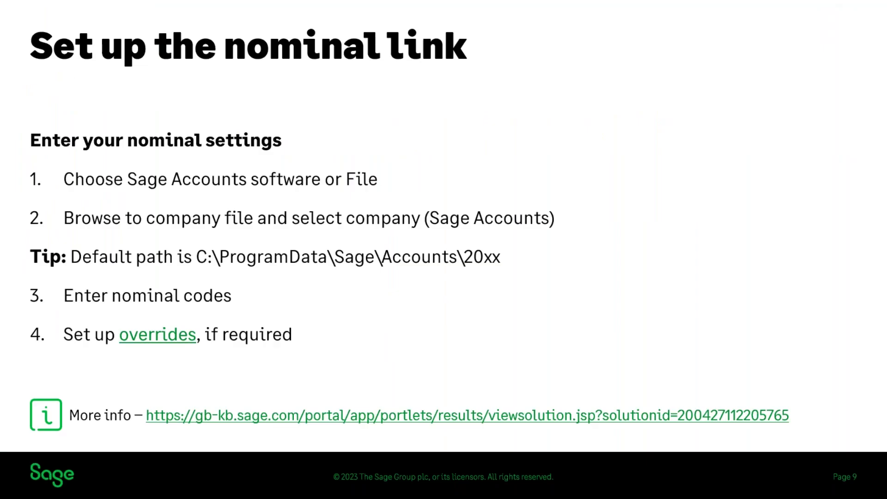